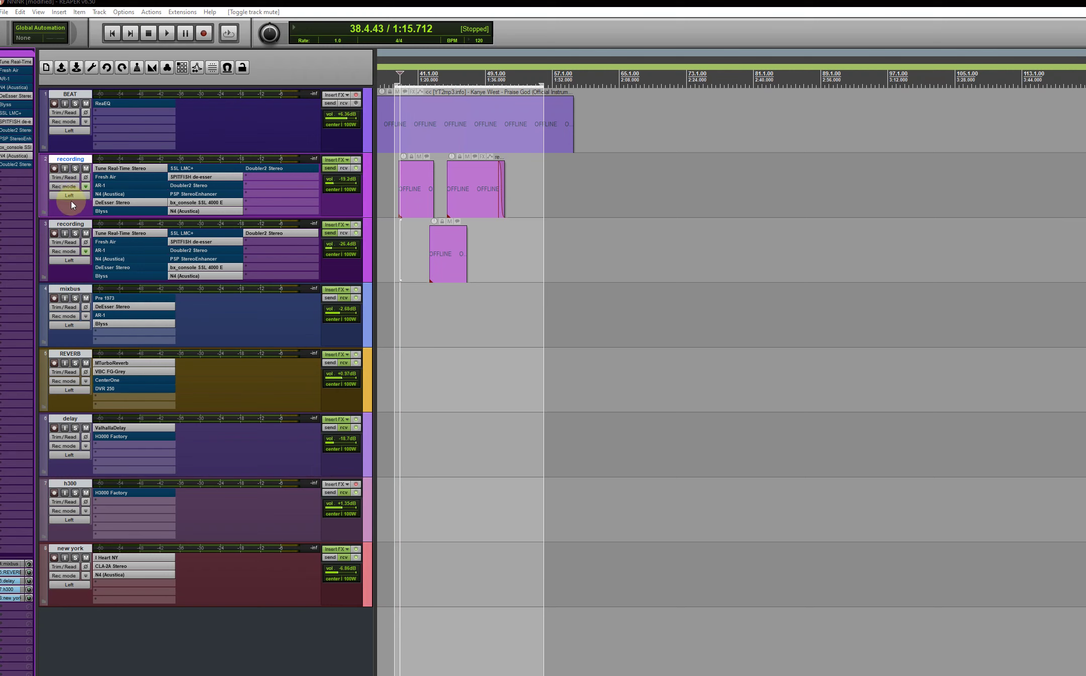
Step: Open the input FX chain of the first recording track and display its CLA MixHub Lite Mono plug-in
click(71, 204)
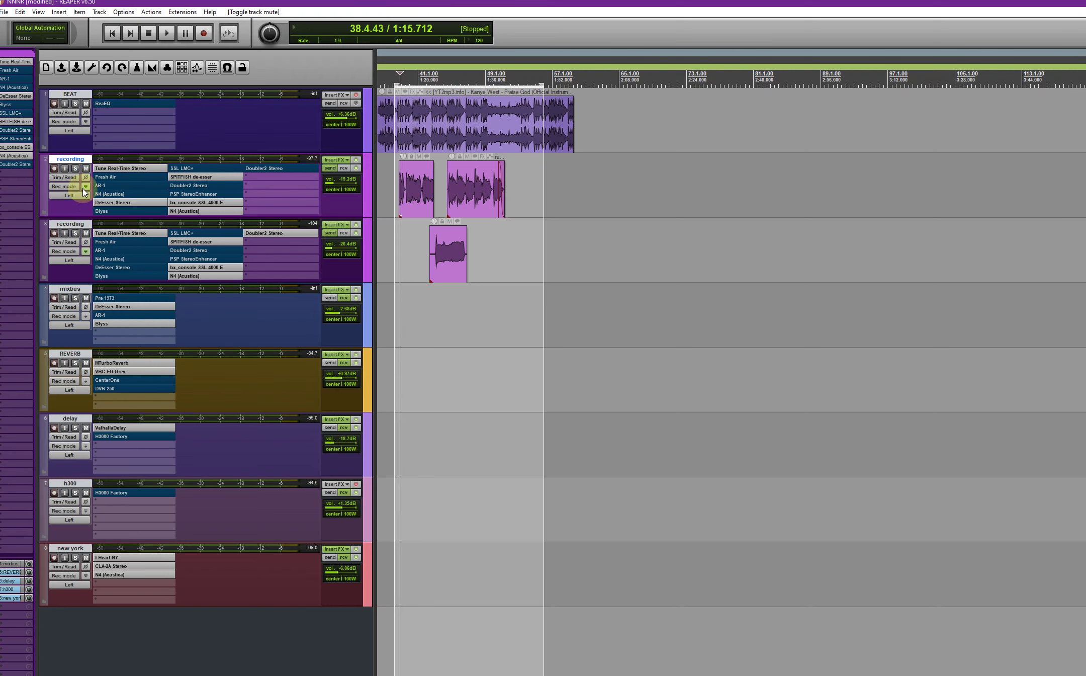
right_click(86, 187)
click(84, 187)
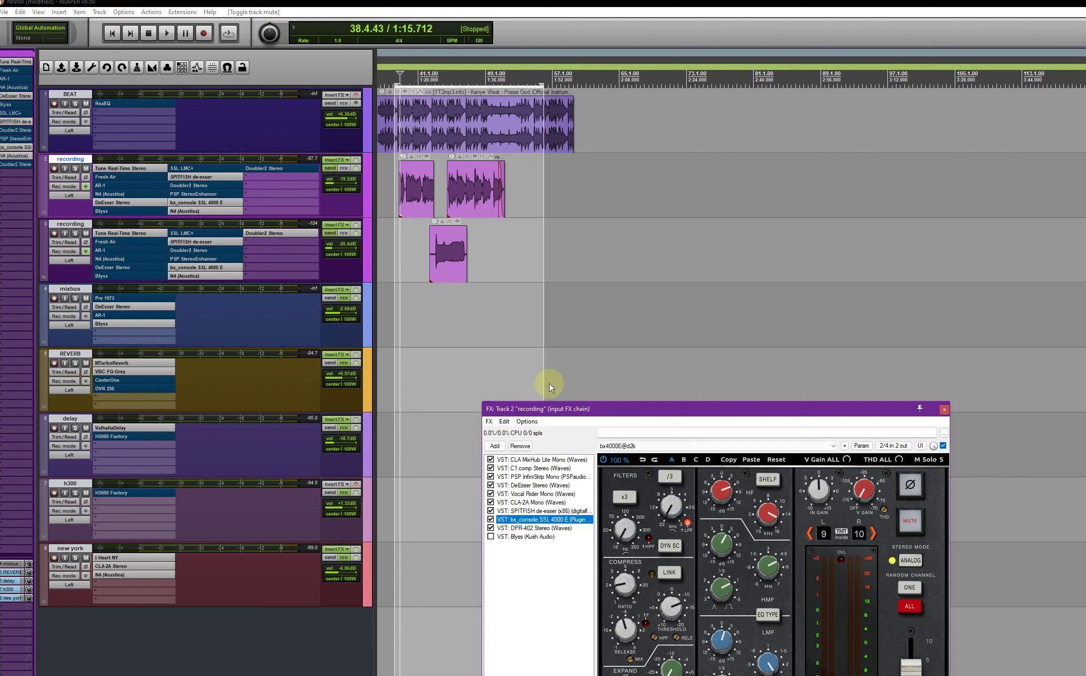
drag(552, 409, 579, 176)
click(566, 228)
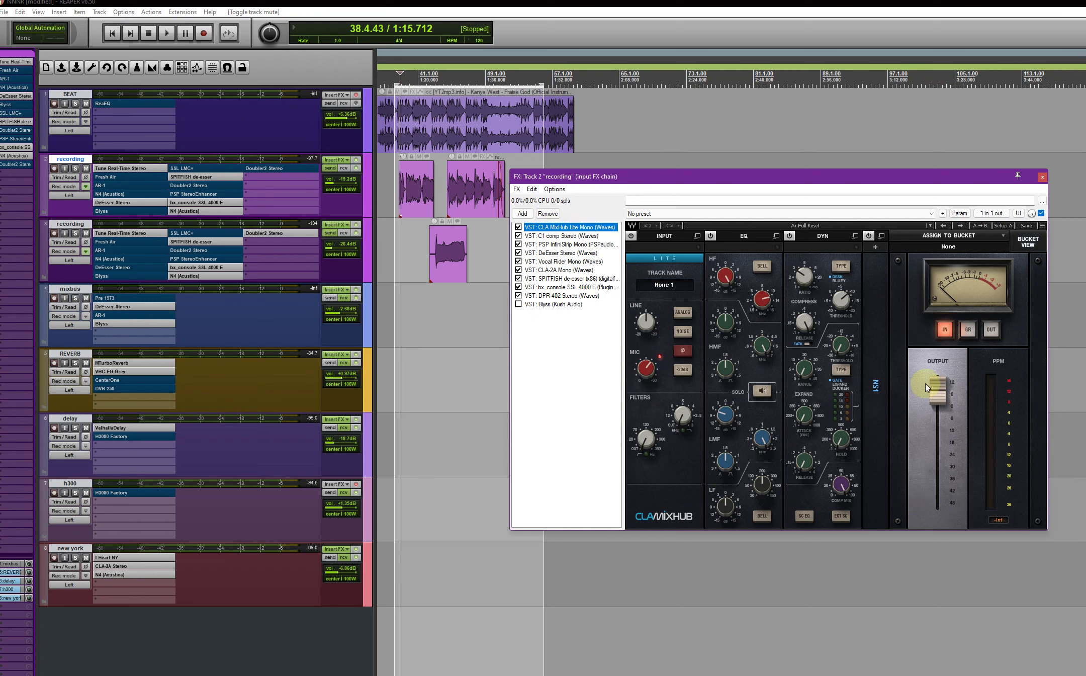
Step: Examine the NS1 noise suppressor insert in CLA MixHub and return to the full channel strip view
click(877, 383)
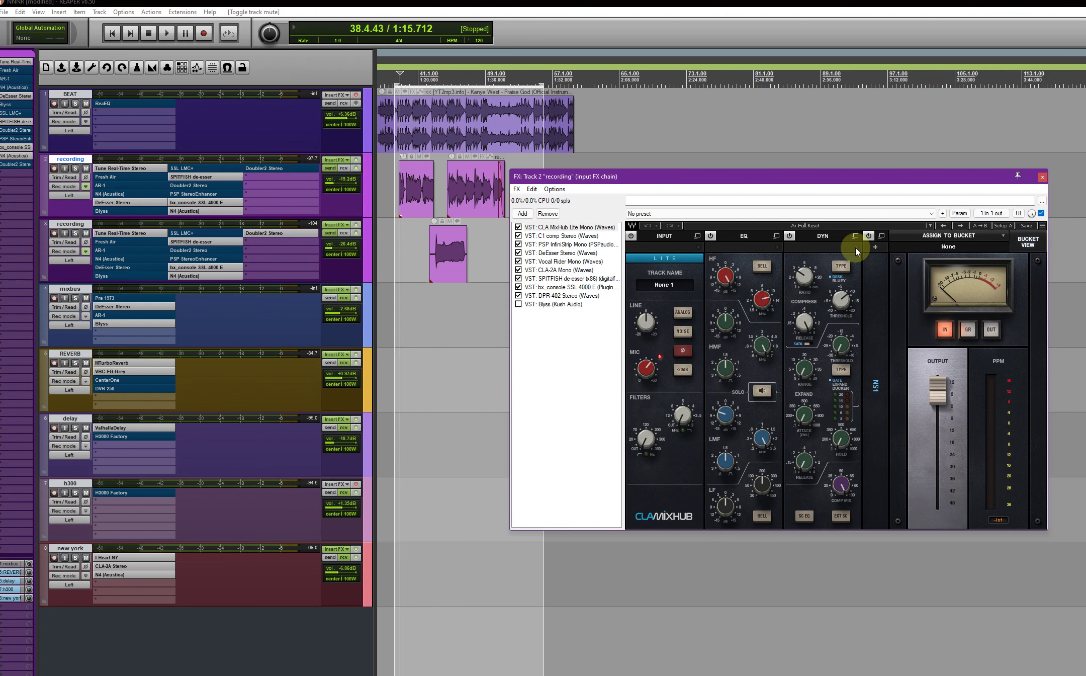
click(881, 236)
click(799, 417)
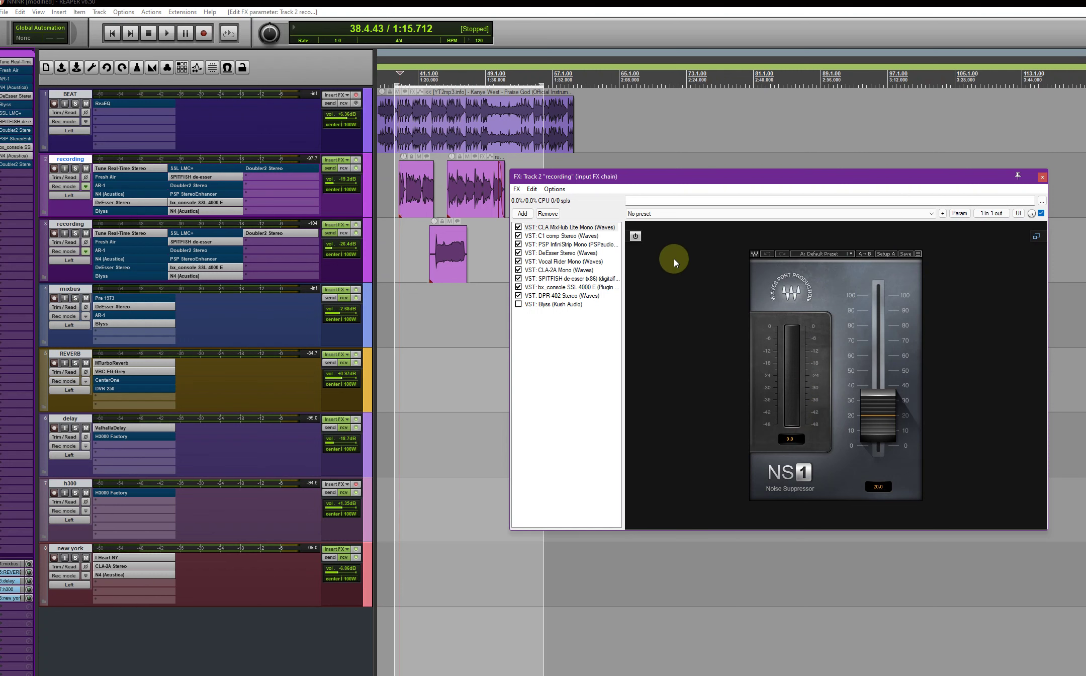
click(1038, 237)
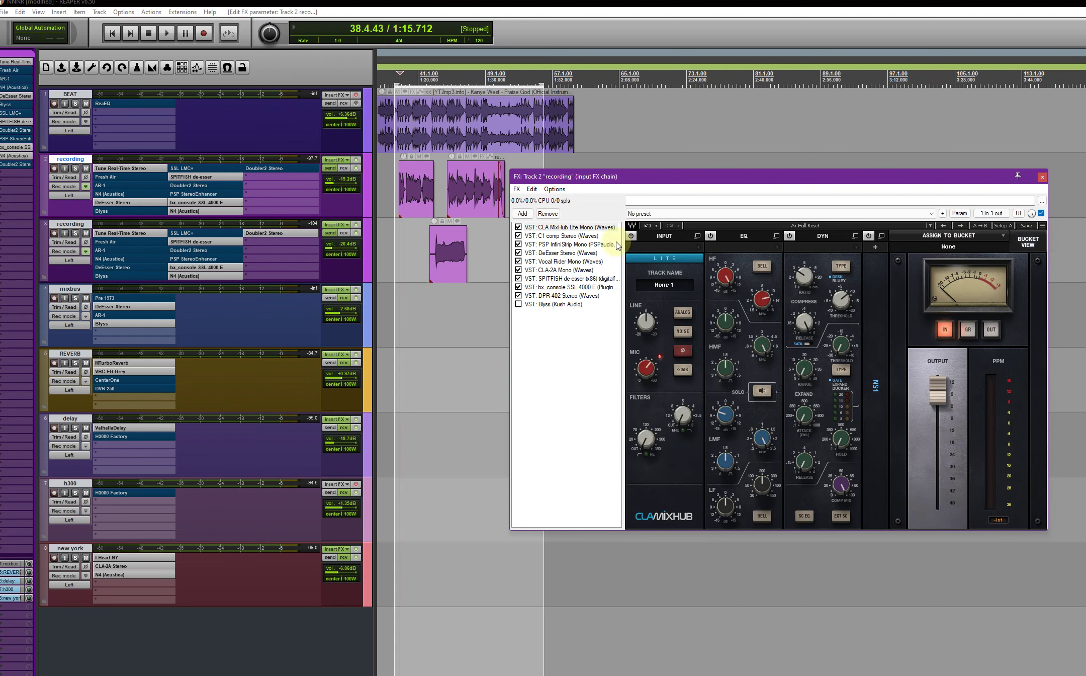
Step: Examine the C1 comp Stereo settings and the gate module of PSP InfiniStrip Mono in the input chain
click(563, 237)
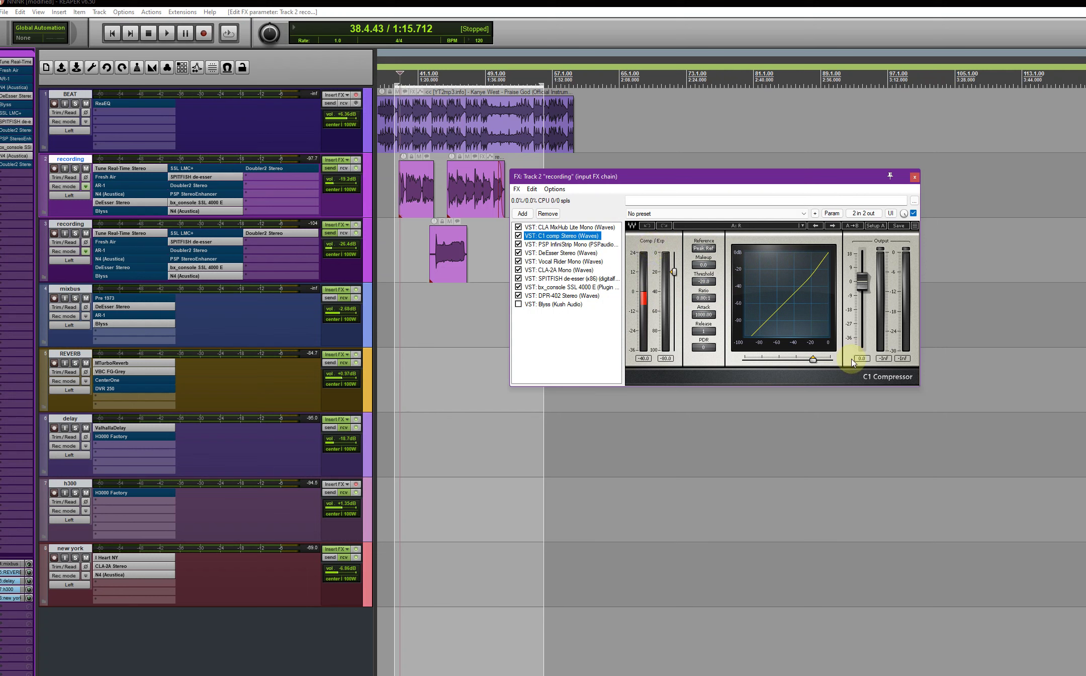
click(568, 245)
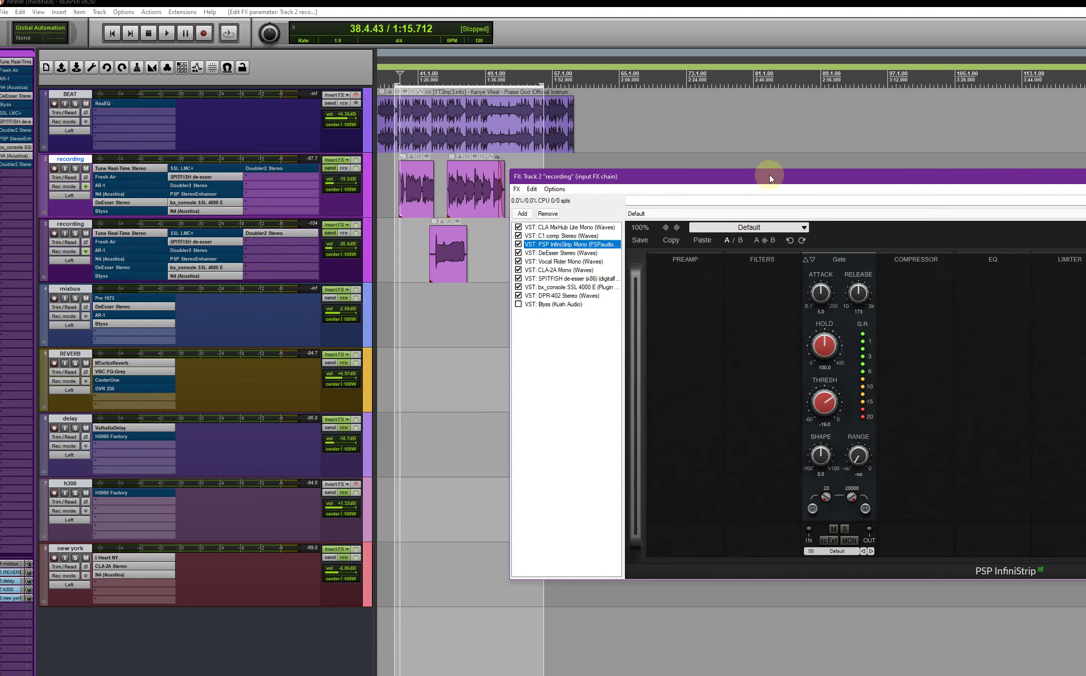
drag(770, 175, 526, 193)
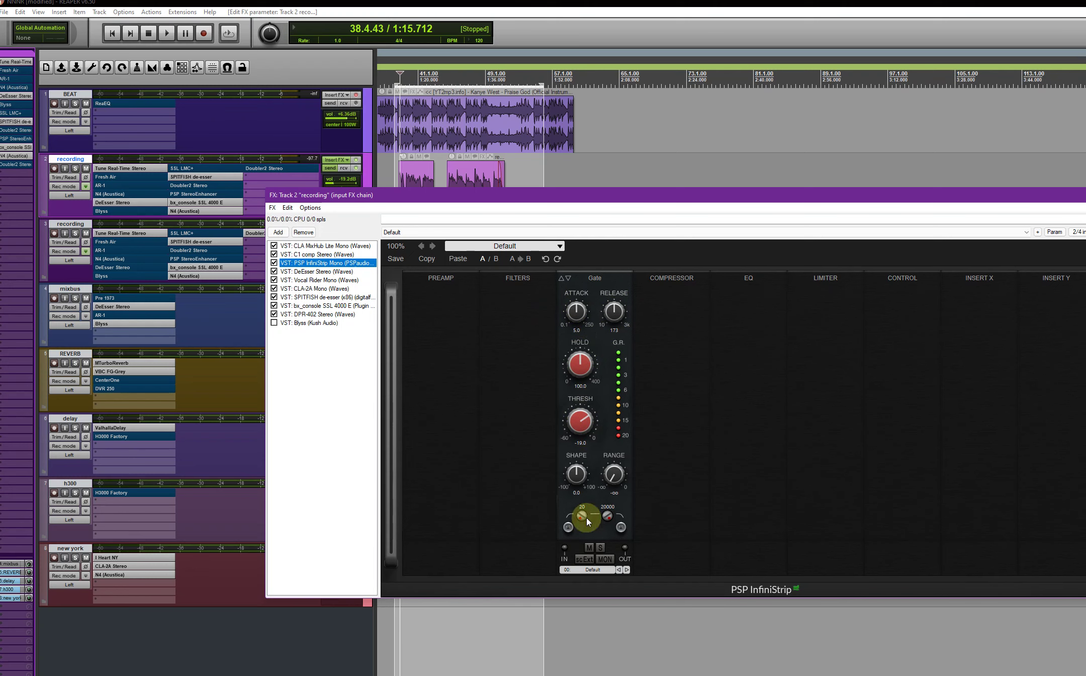
Step: Examine the DeEsser, Vocal Rider, CLA-2A and SPITFISH de-esser settings in the input chain
click(340, 271)
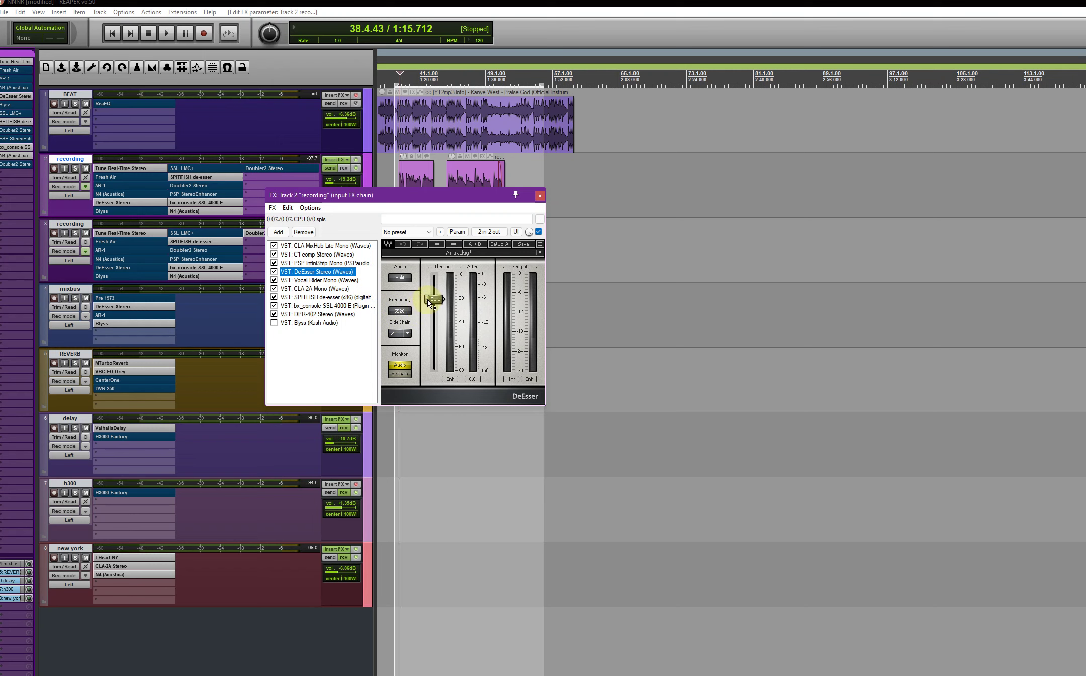
click(350, 280)
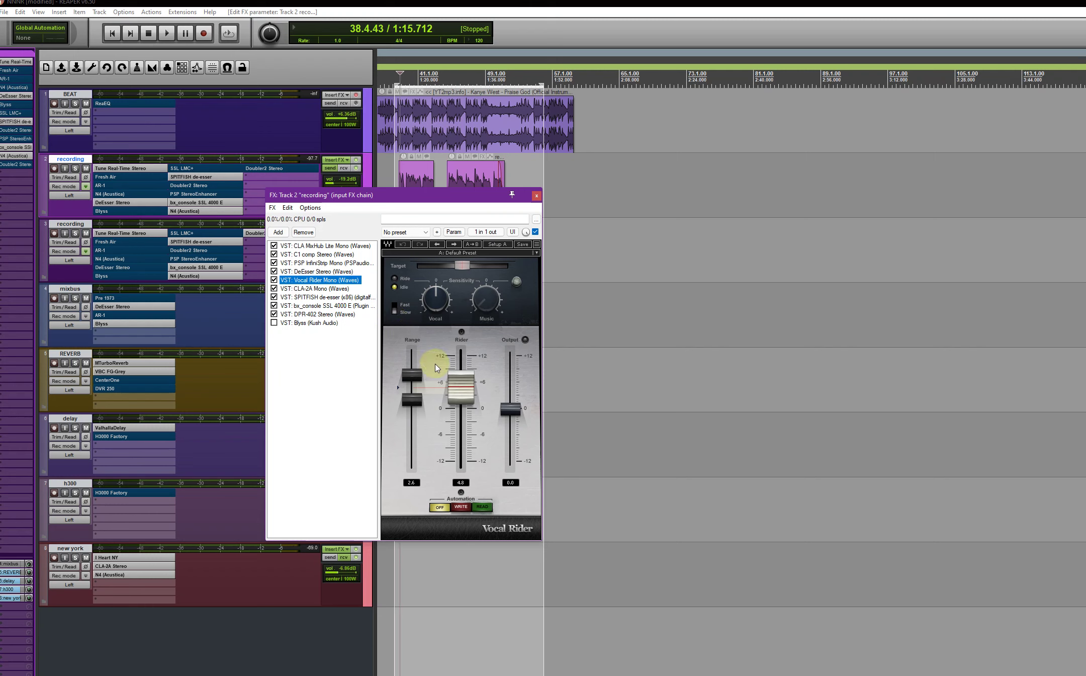
click(329, 289)
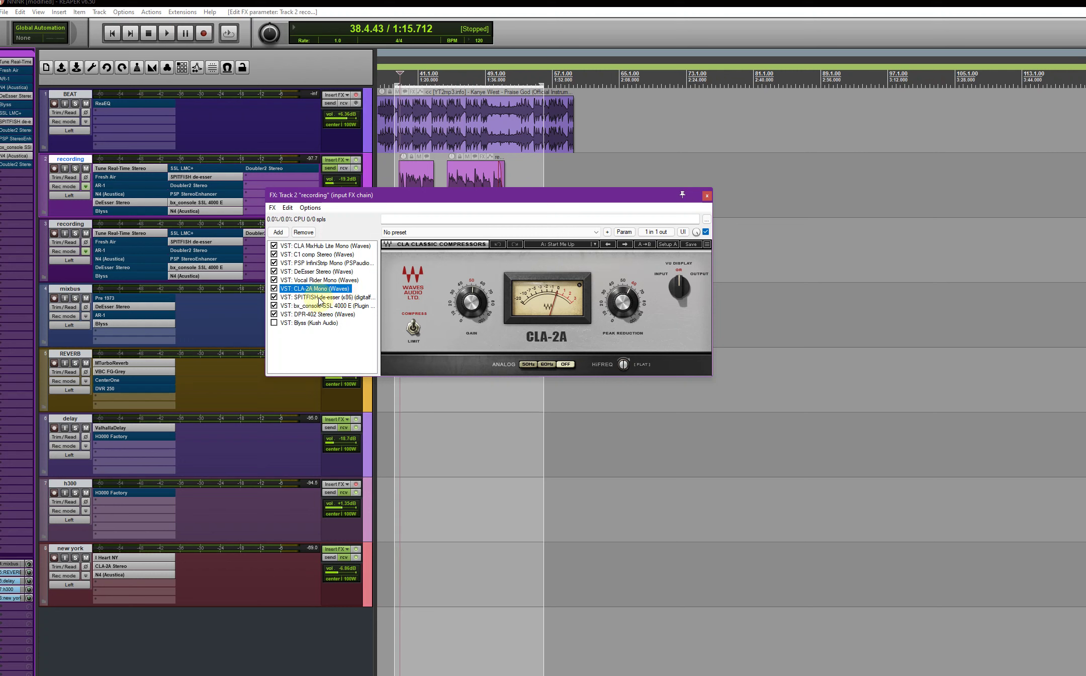
click(320, 299)
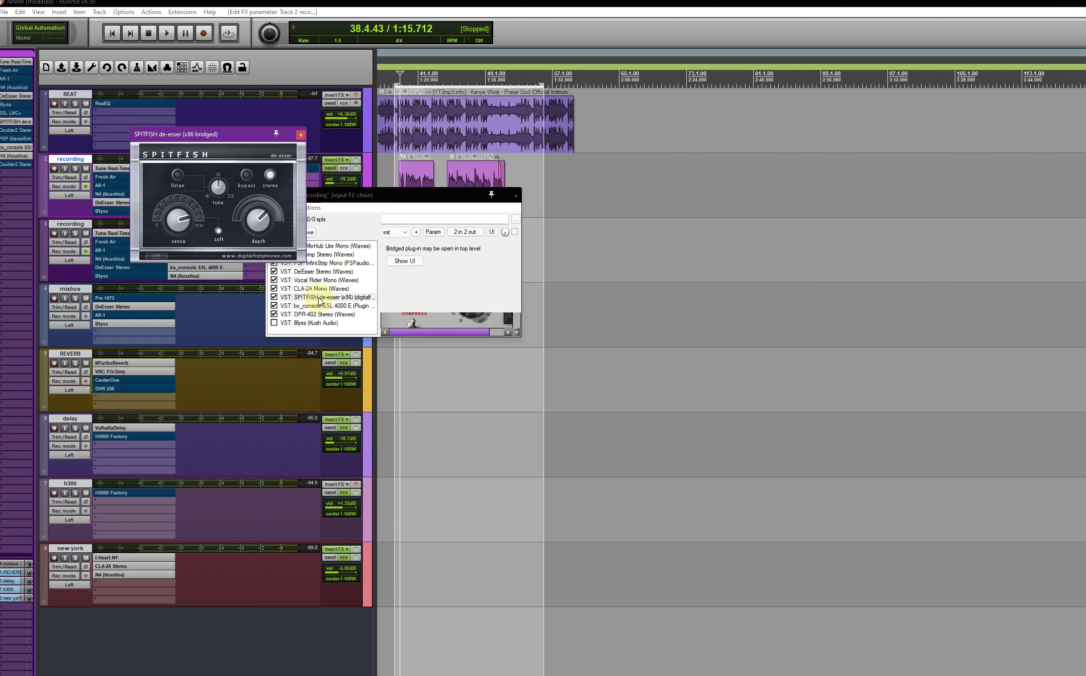
click(299, 136)
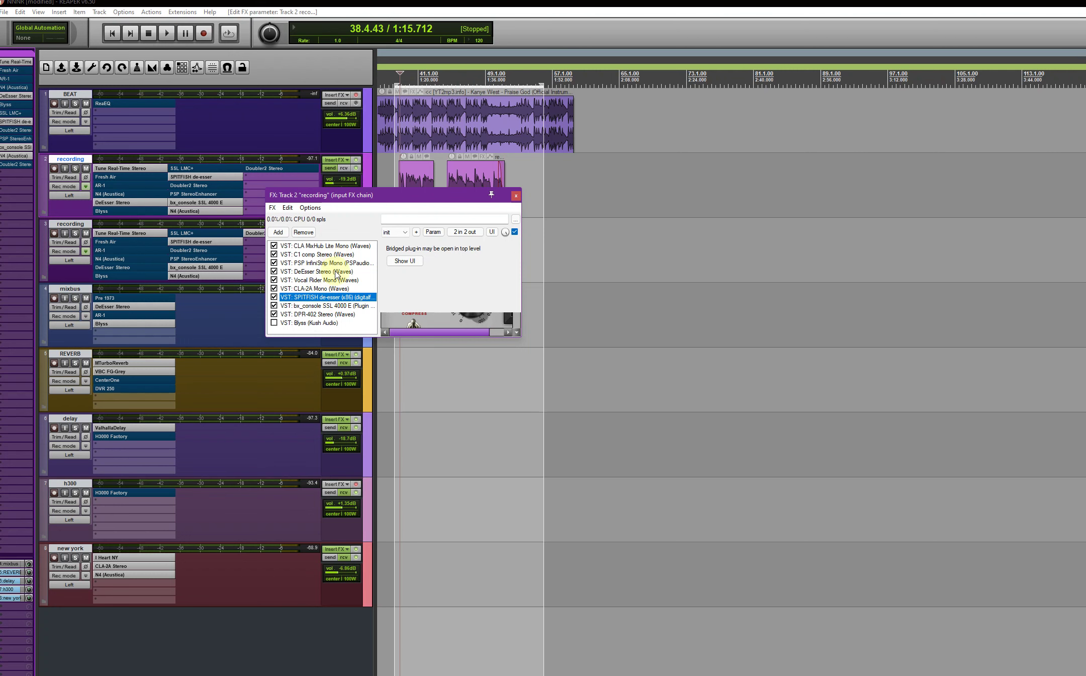
Step: Examine the bx_console SSL 4000 E with its preset and the DPR-402 settings, and close the input FX chain
click(328, 305)
click(330, 315)
click(331, 314)
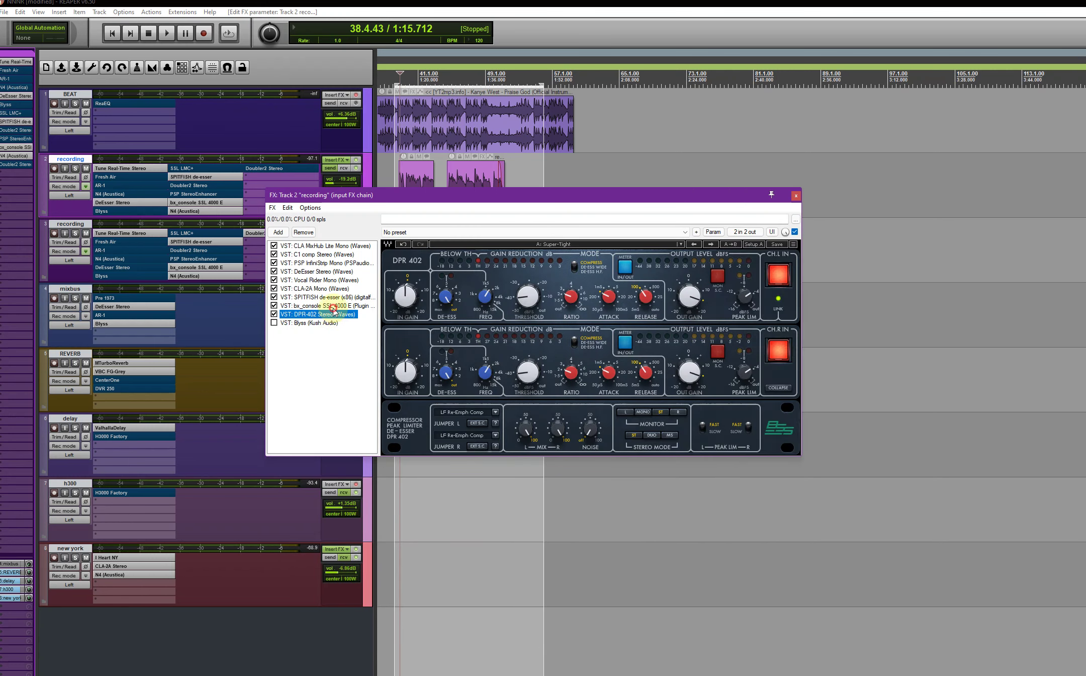
click(332, 314)
click(331, 306)
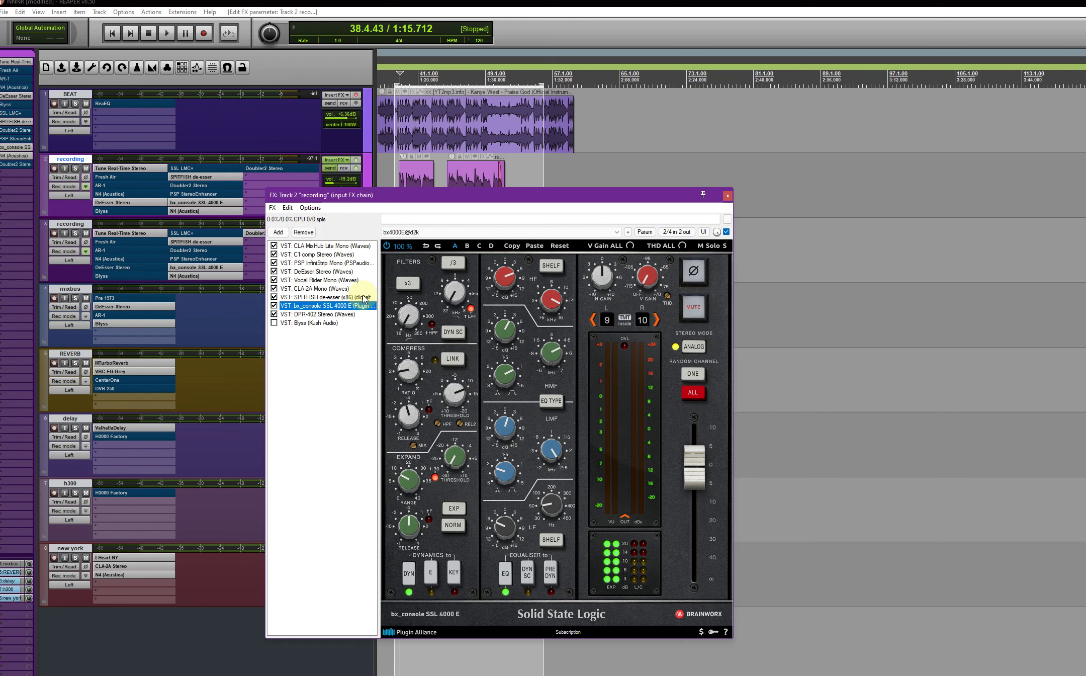
click(422, 233)
click(420, 234)
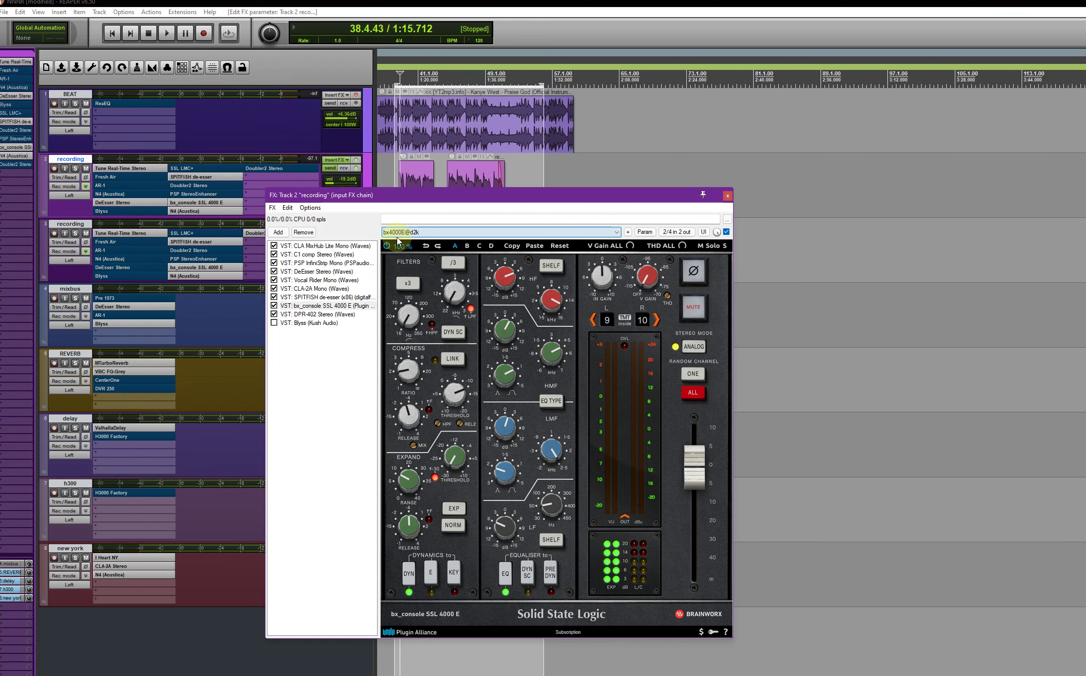
click(334, 315)
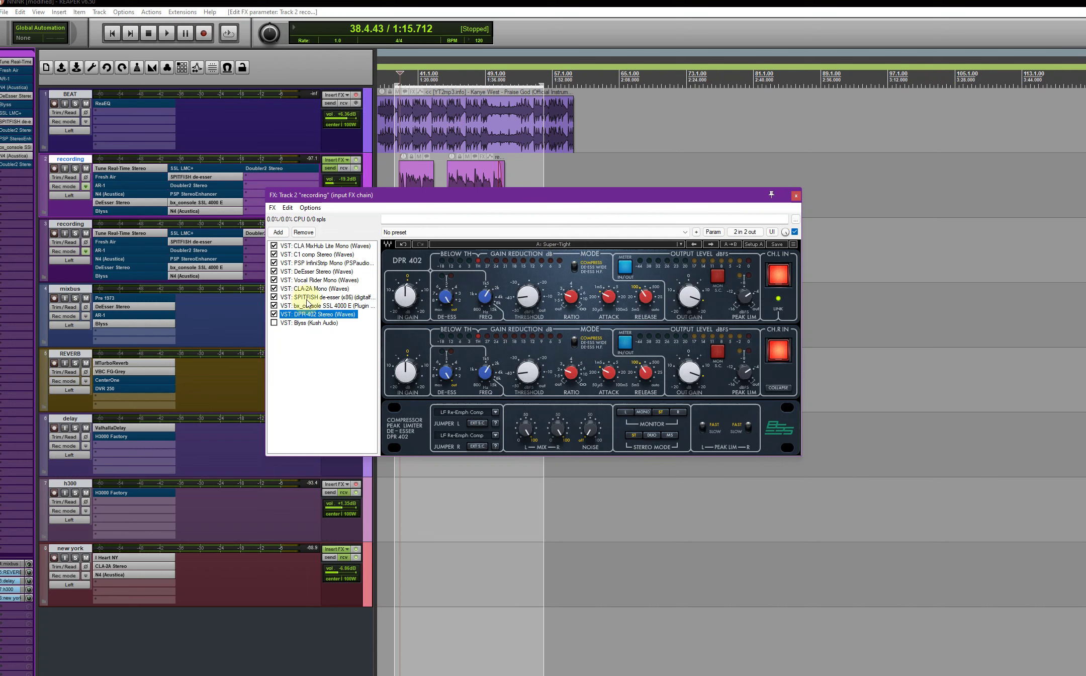
click(796, 195)
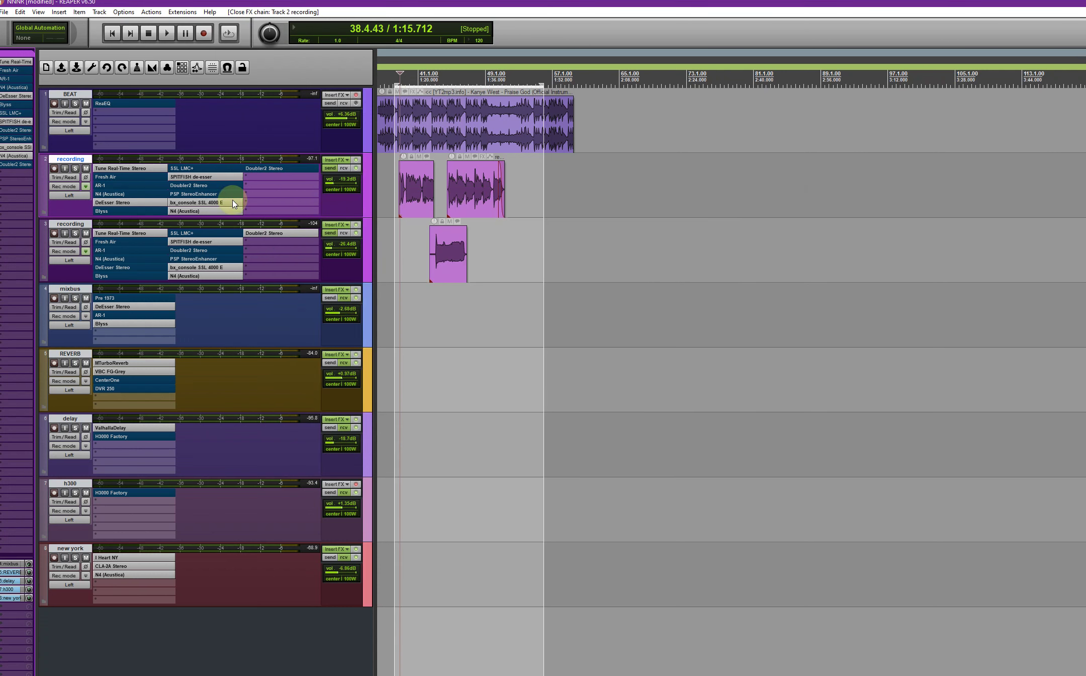
Step: Examine the Waves Tune Real-Time settings on the first recording track and close the plug-in
click(86, 188)
click(217, 169)
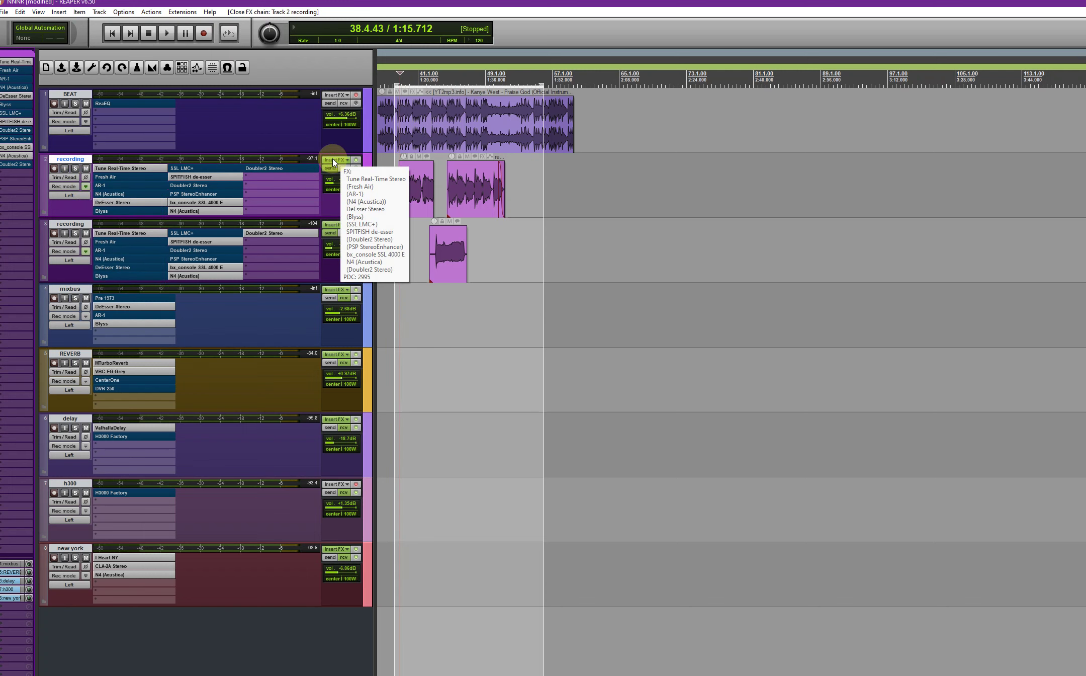
click(142, 174)
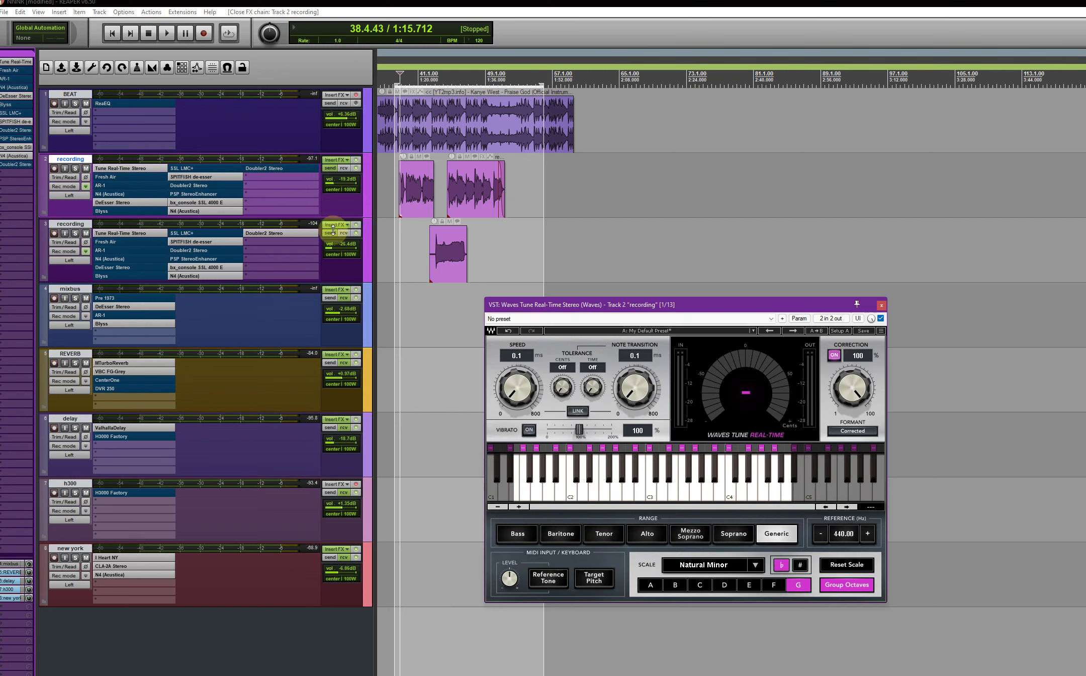
drag(546, 309, 550, 246)
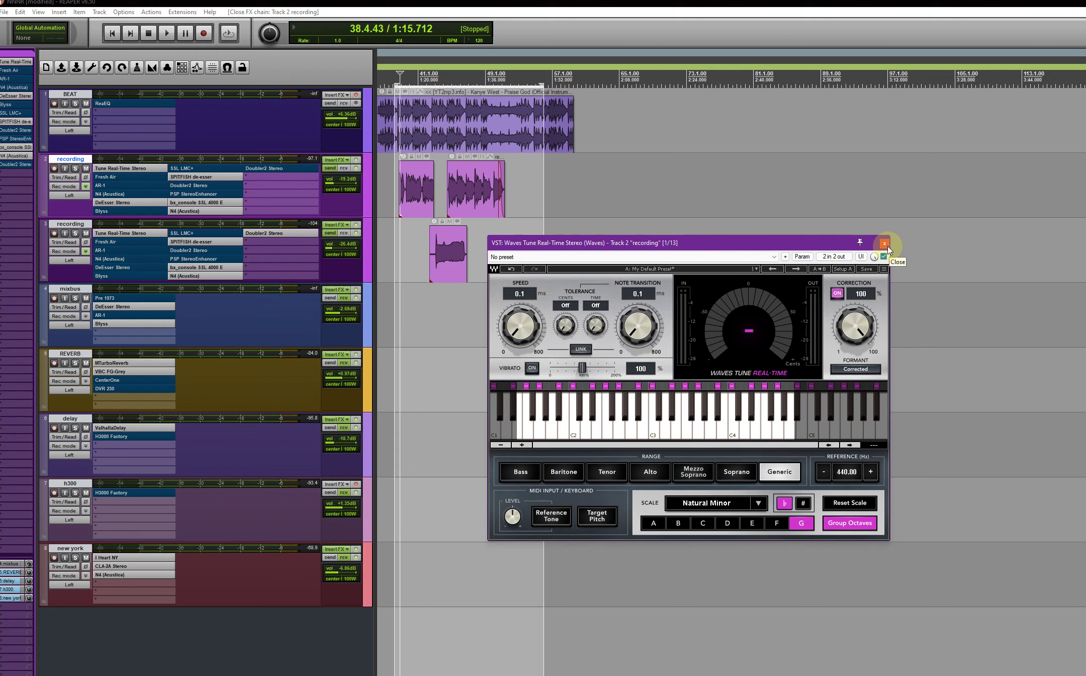
click(887, 245)
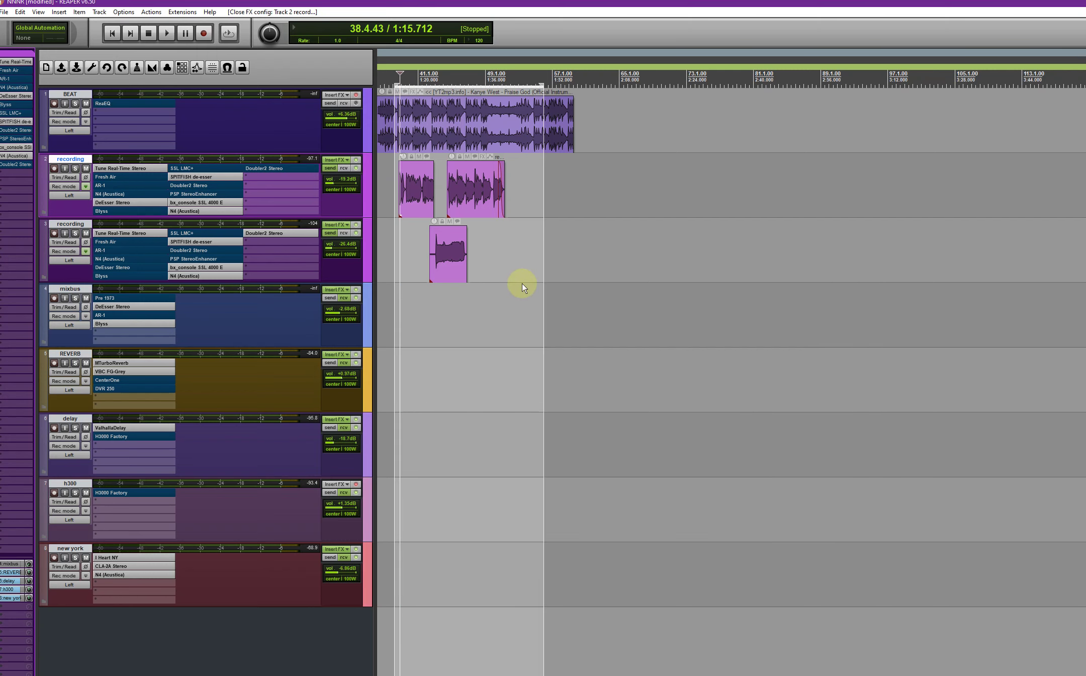
Step: Examine the DeEsser and SPITFISH de-esser inserts on the first recording track, closing each plug-in
click(114, 203)
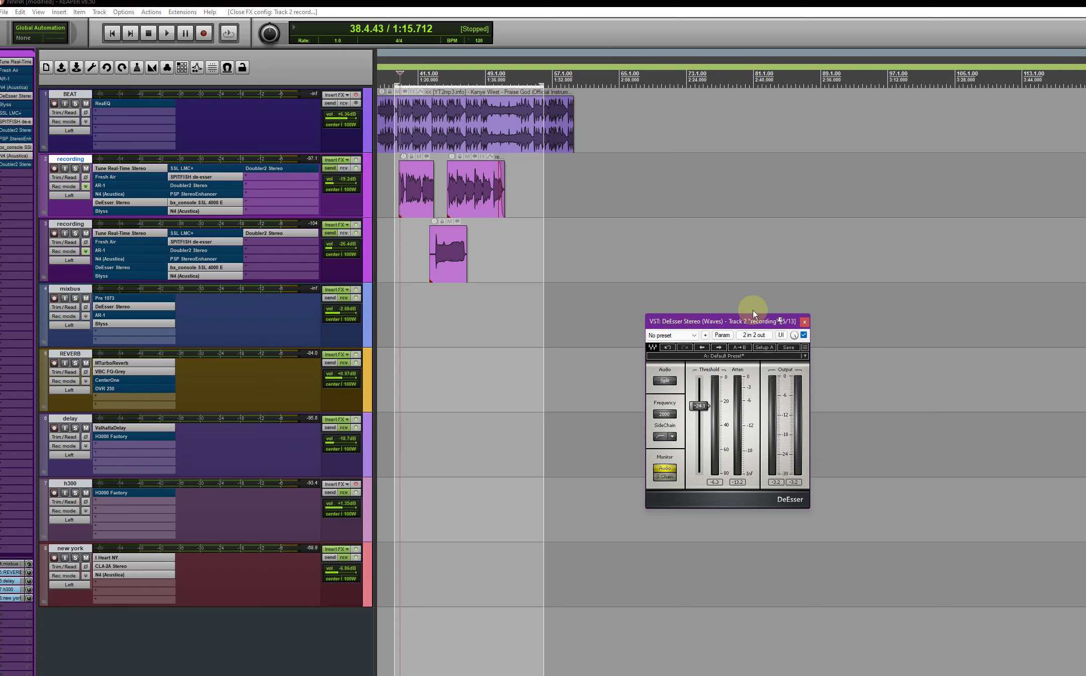
click(805, 321)
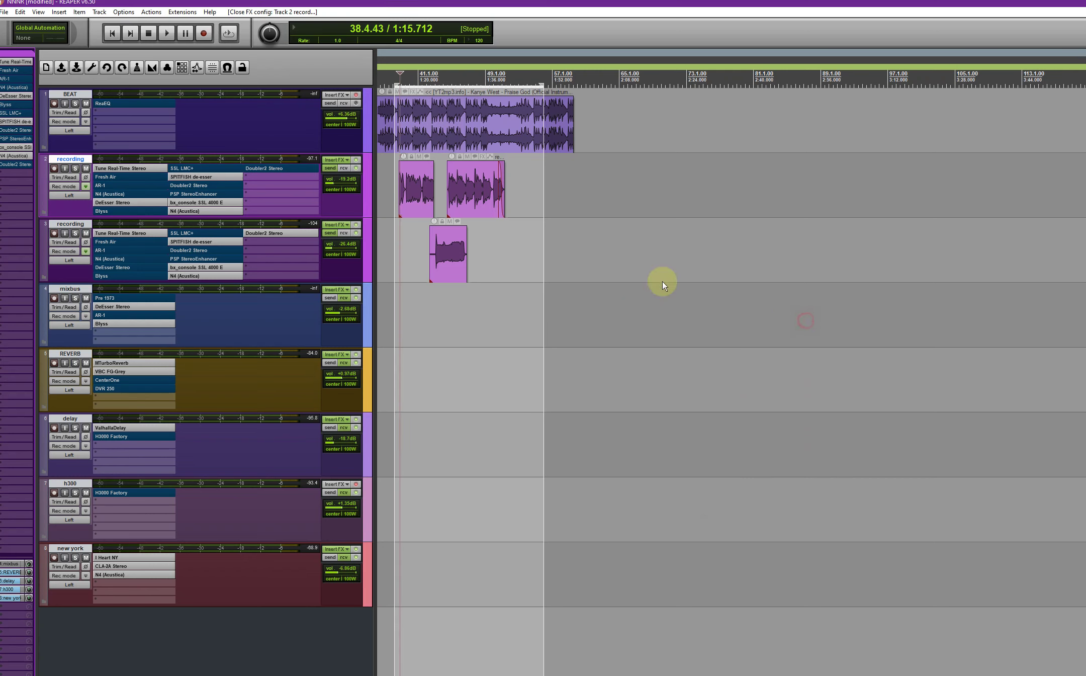
click(213, 177)
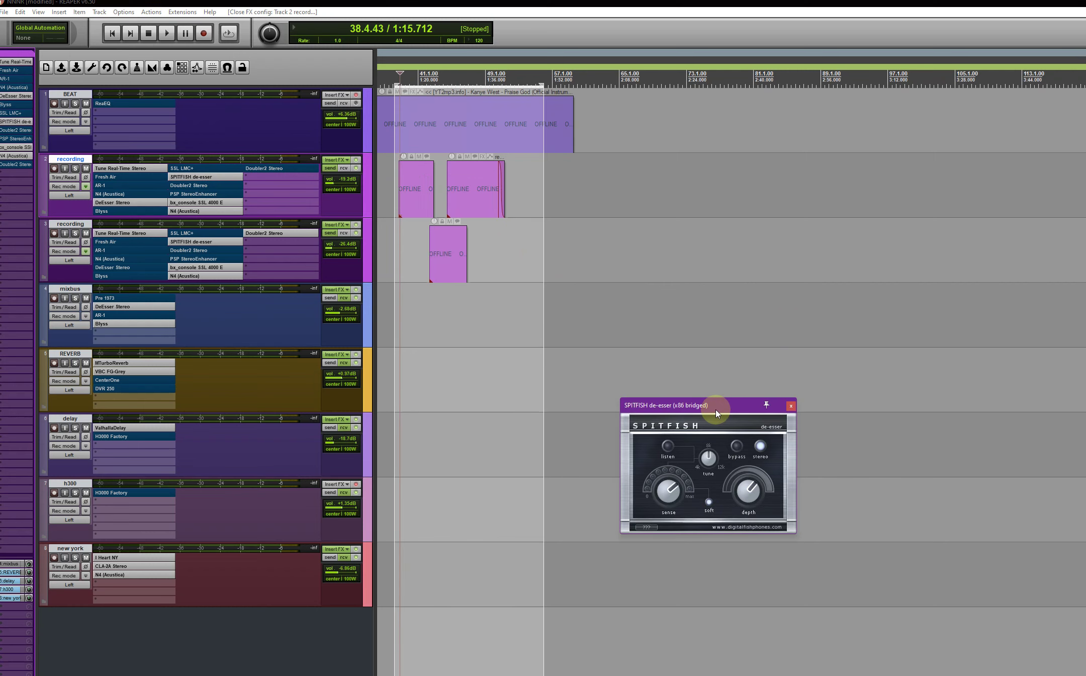
drag(710, 408, 629, 340)
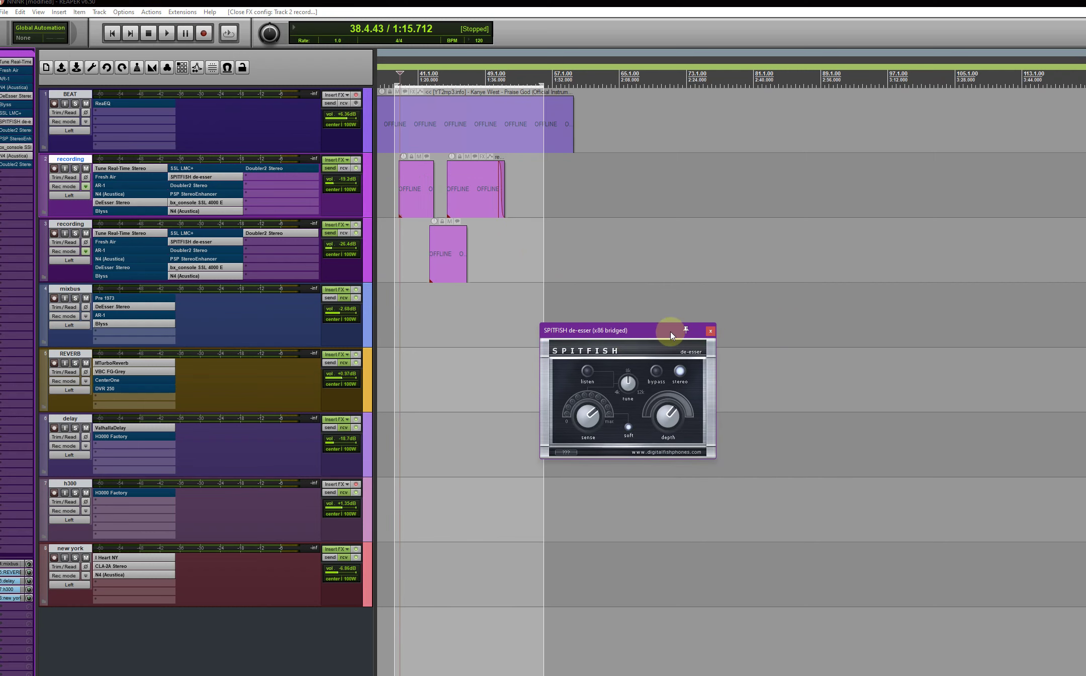
click(710, 330)
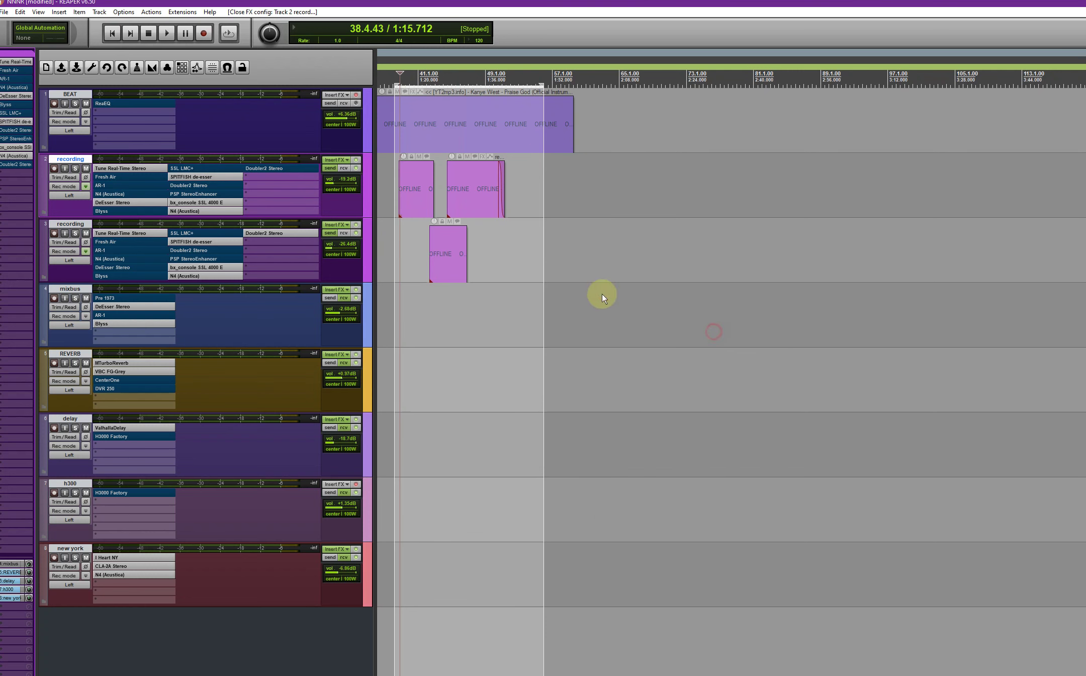
Step: Examine the bx_console SSL 4000 E and N4 equaliser inserts on the first recording track, closing each plug-in
click(220, 200)
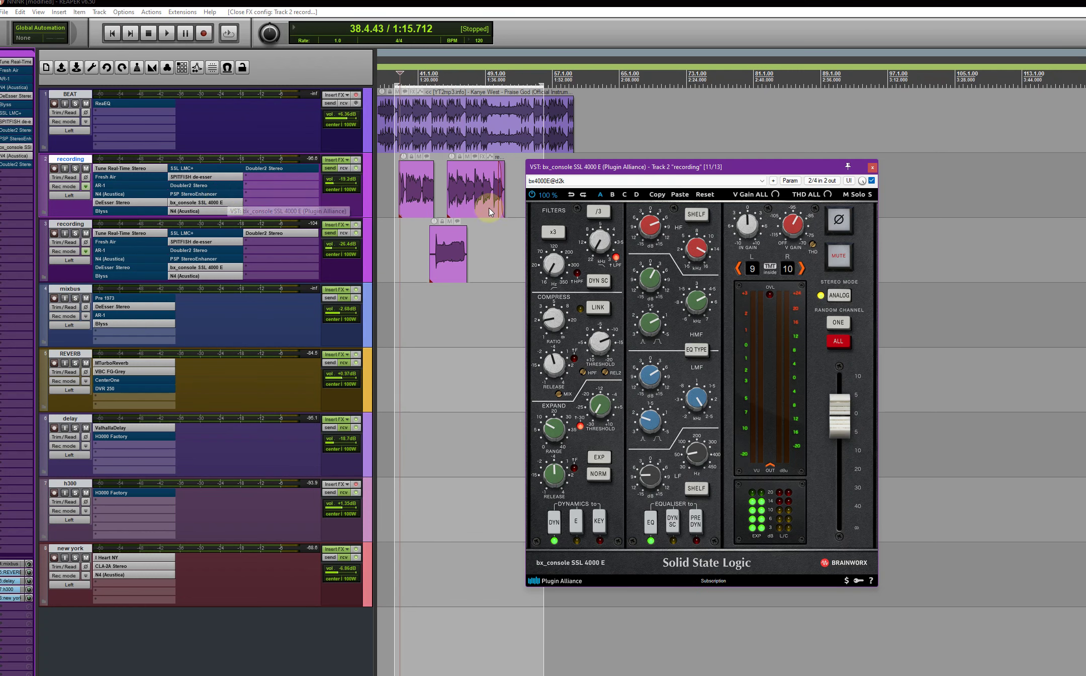
click(544, 182)
click(543, 186)
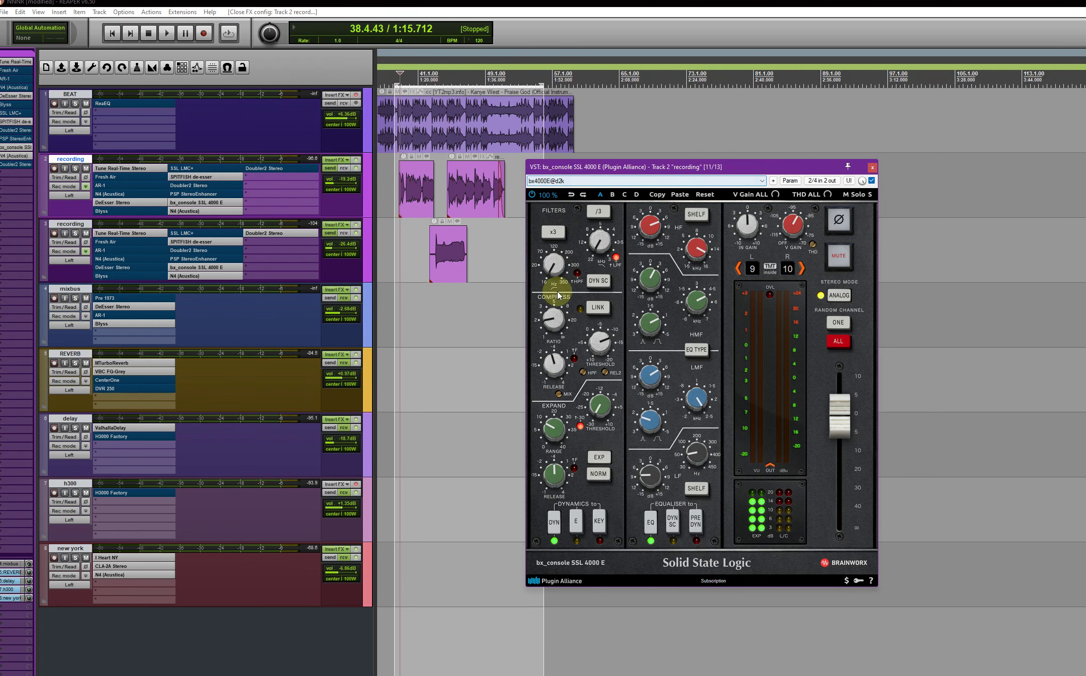
click(872, 168)
click(197, 211)
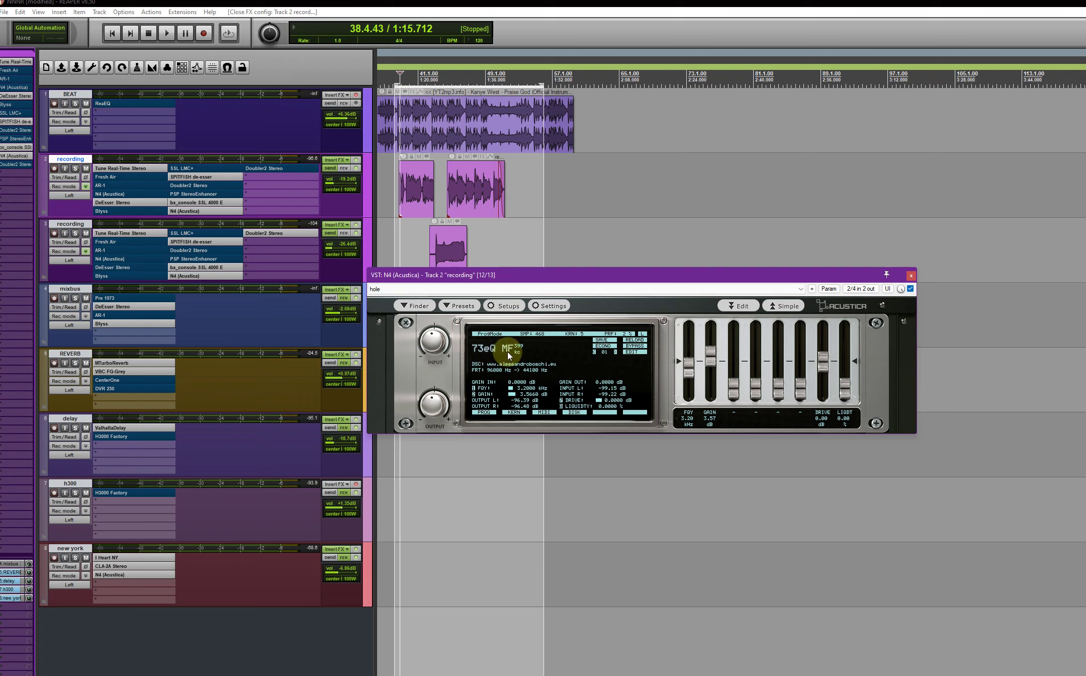
click(911, 277)
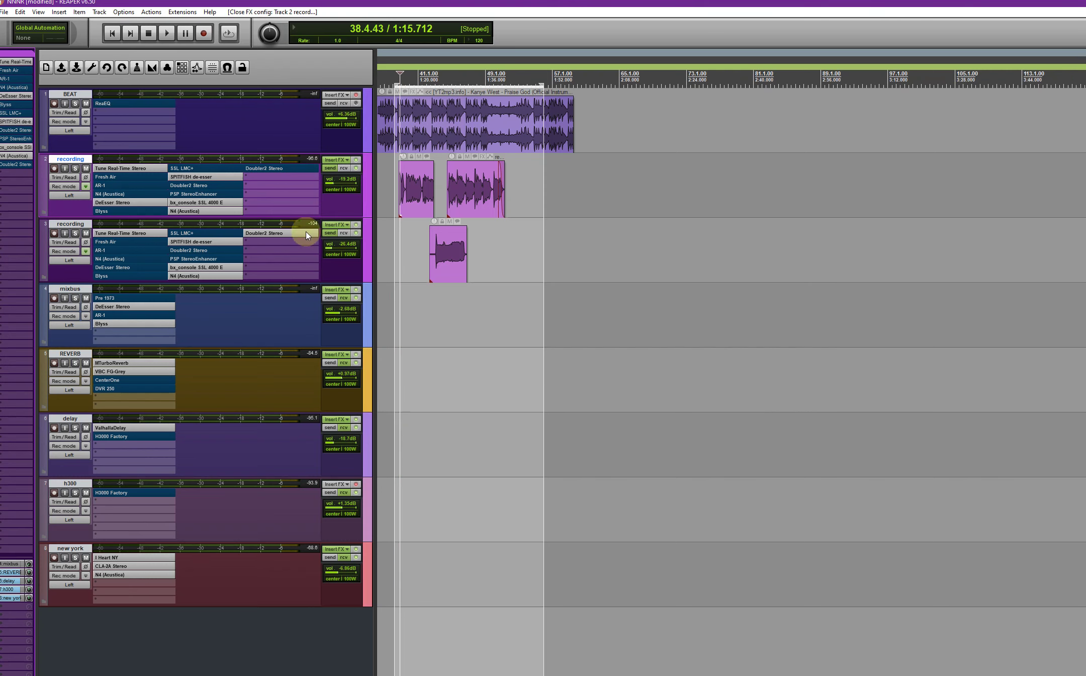
Step: Play the song from the edit cursor with the track's volume envelope hidden, and mute the first recording track
key(v)
key(space)
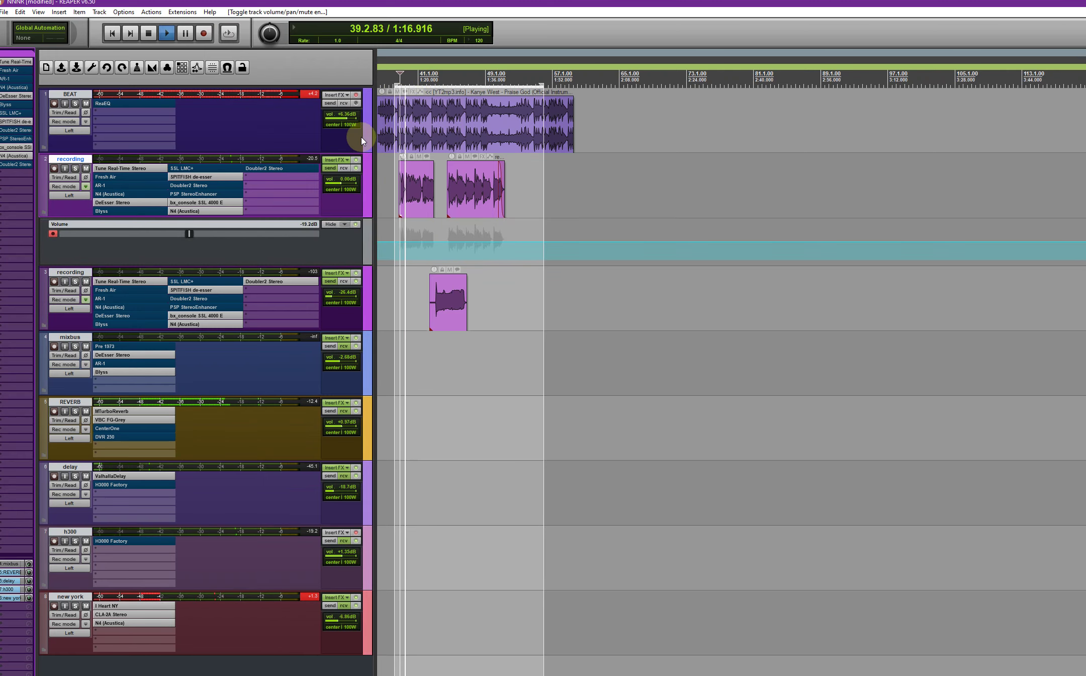
key(v)
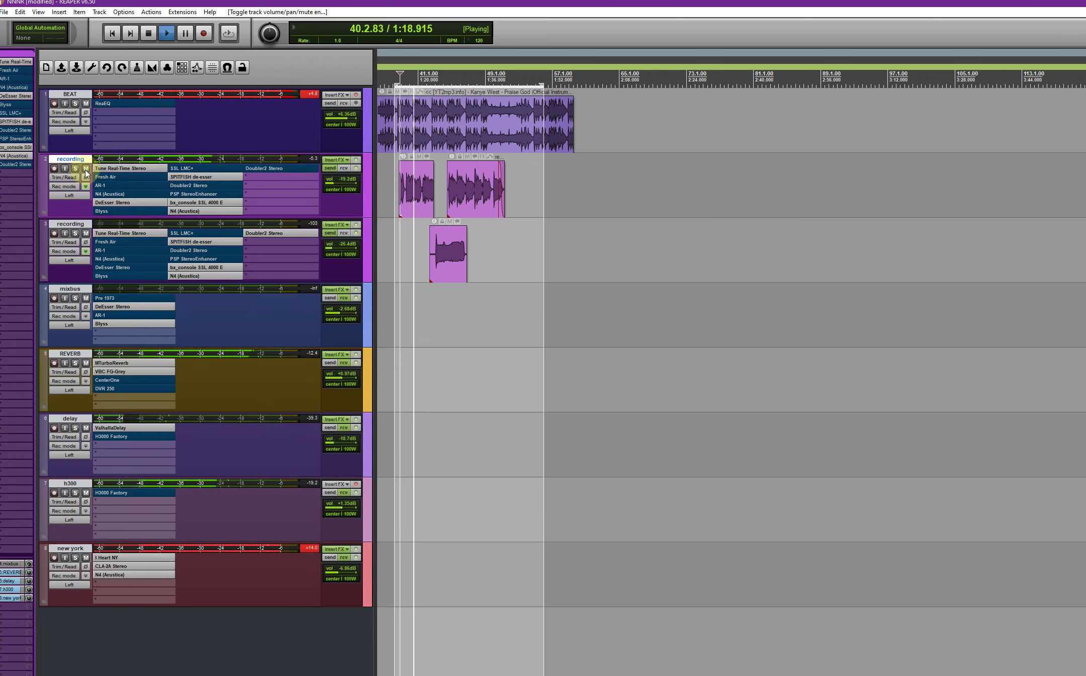
click(85, 169)
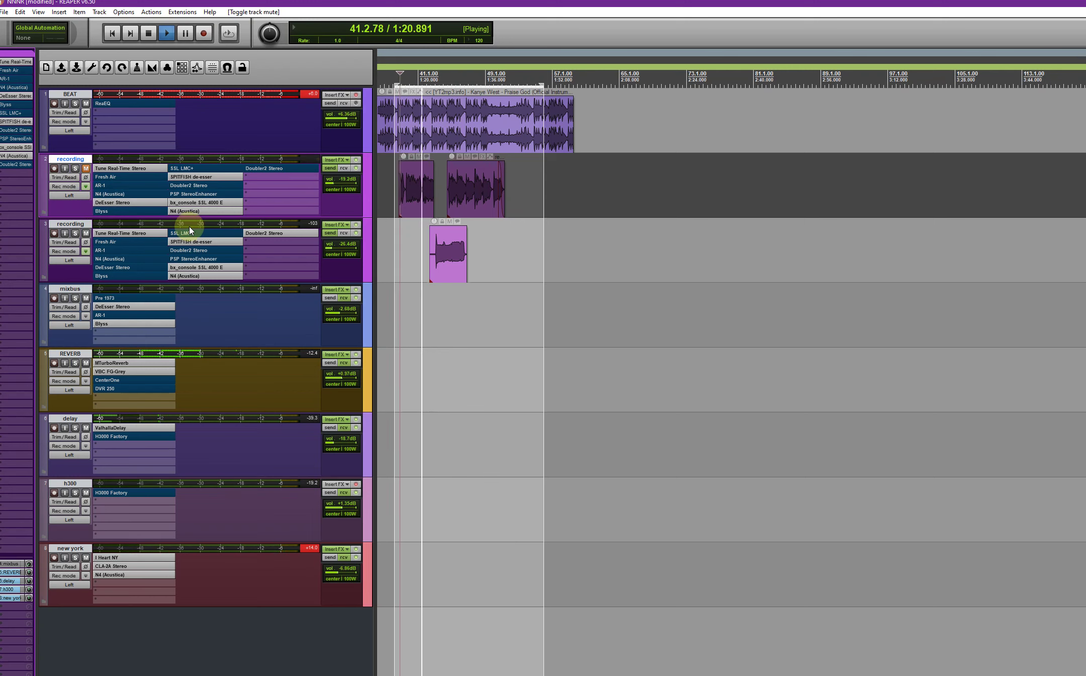
Step: Stop playback and examine the Doubler2 Stereo insert on the second recording track, closing the plug-in
key(space)
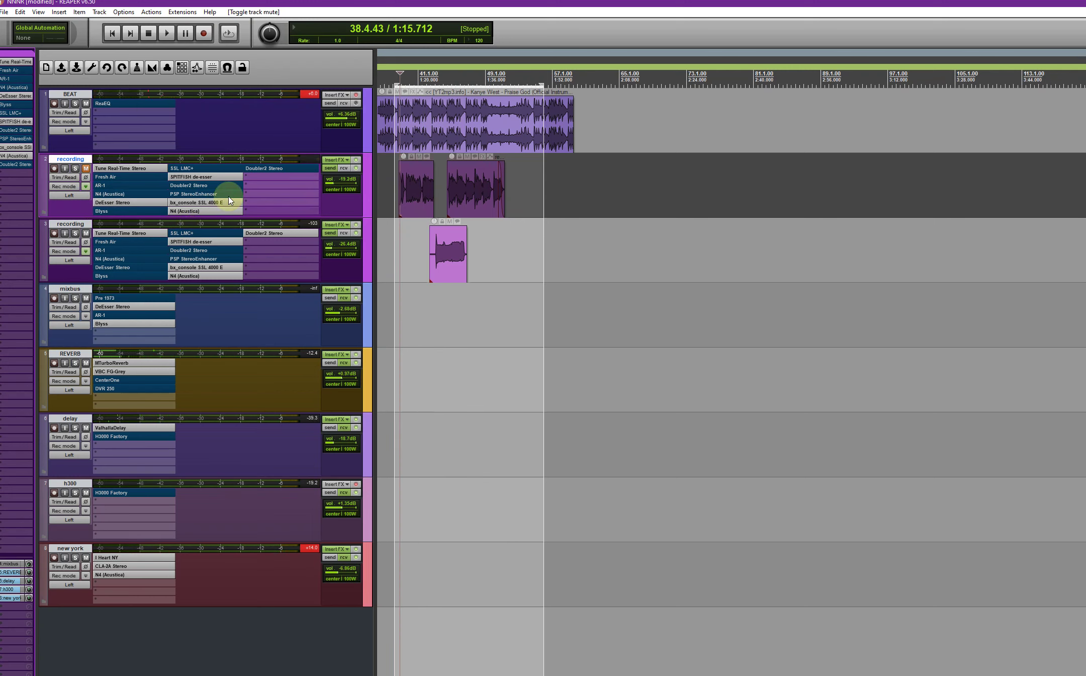
click(265, 234)
drag(101, 23, 317, 187)
drag(332, 231, 424, 252)
click(526, 245)
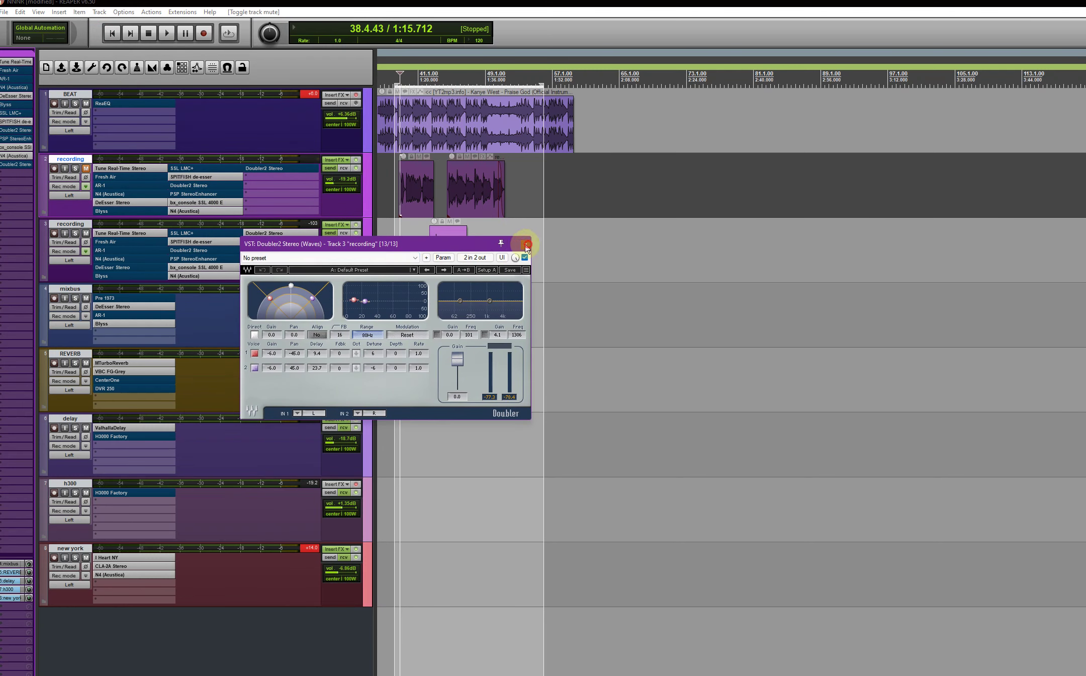
Step: Play the song from about bar 42 to hear the second recording track, select that track and stop playback
click(428, 76)
key(space)
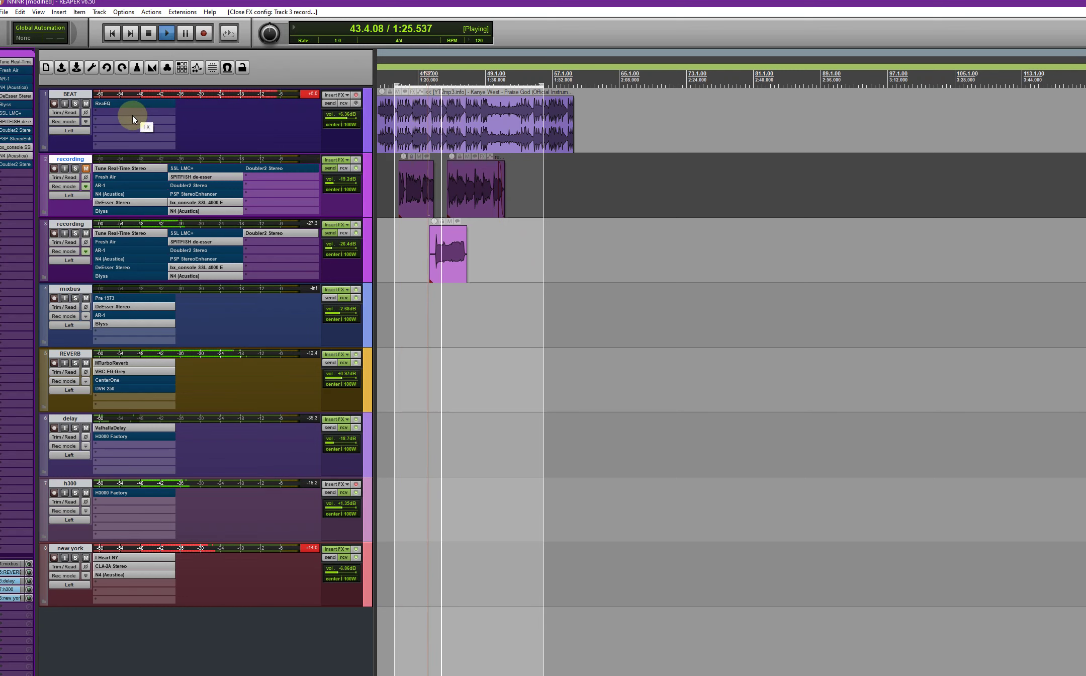
click(342, 267)
key(space)
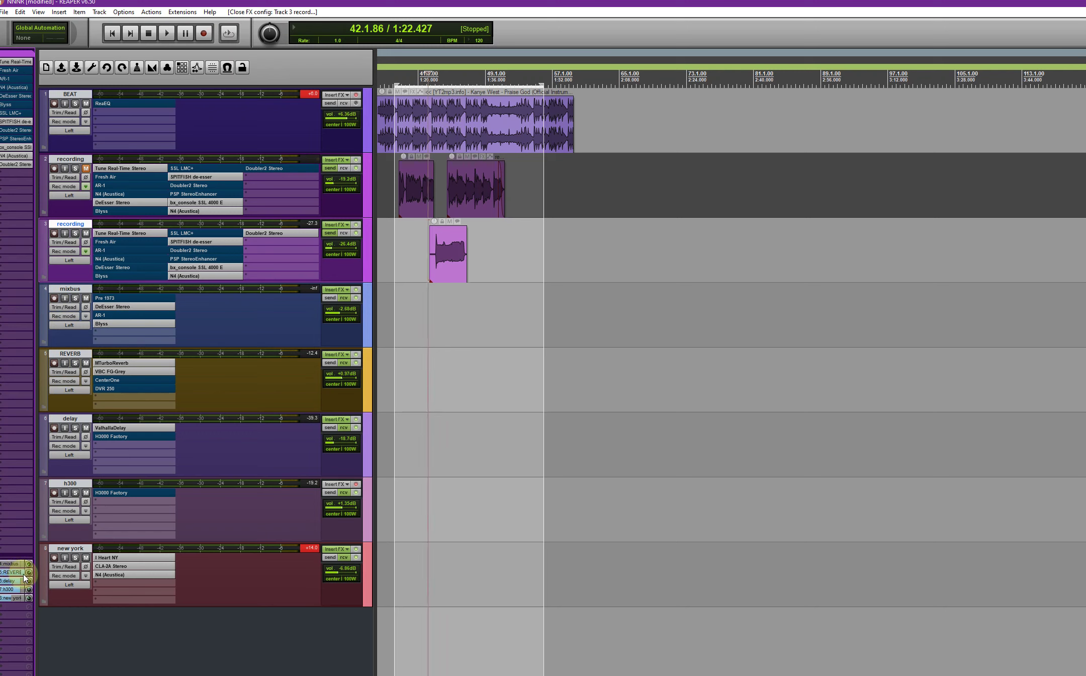
Step: Examine the REVERB send on the second recording track, and select the mixbus track
drag(24, 577, 30, 576)
click(270, 280)
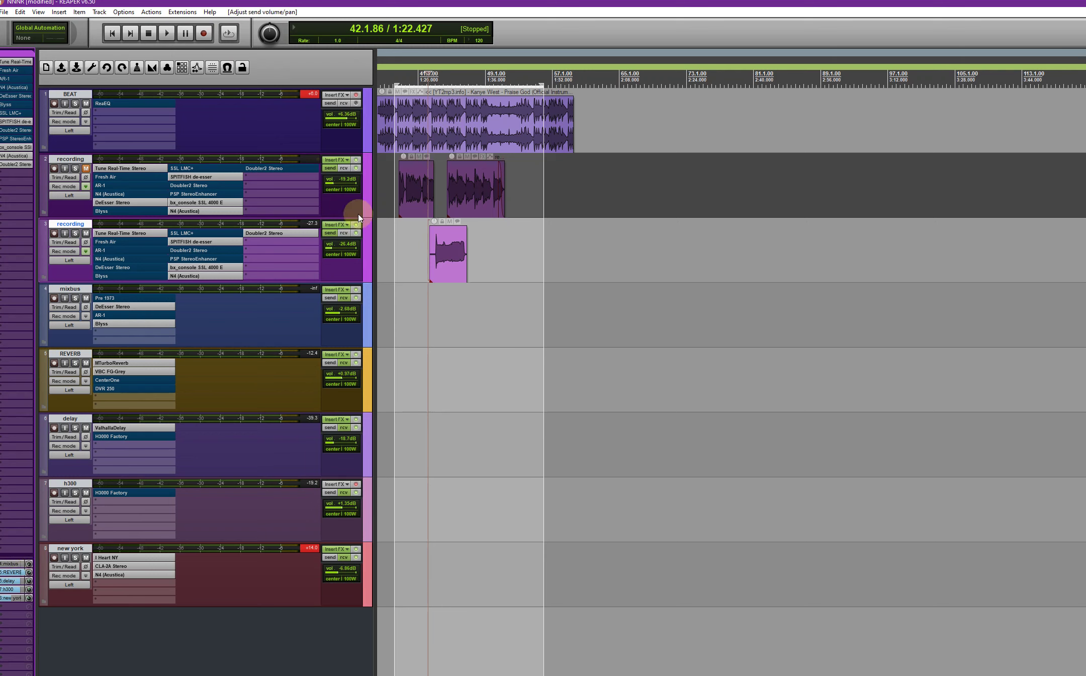
click(342, 212)
click(343, 262)
click(66, 341)
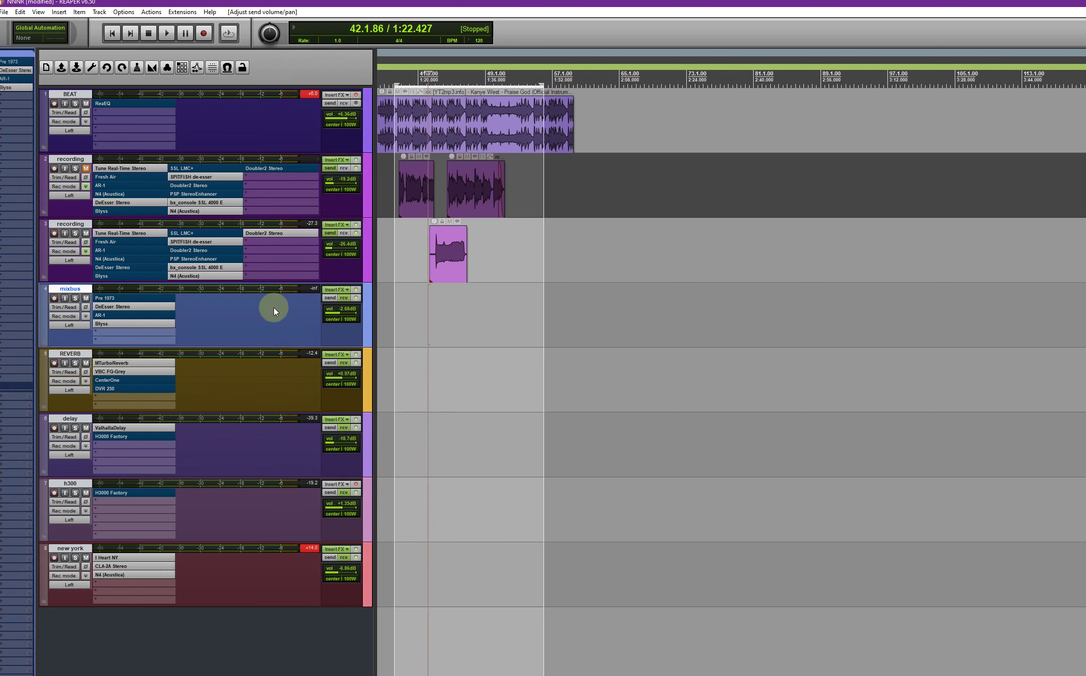
Step: Examine the MTurboReverb and VBC FG-Grey inserts on the REVERB track, closing each plug-in
click(278, 386)
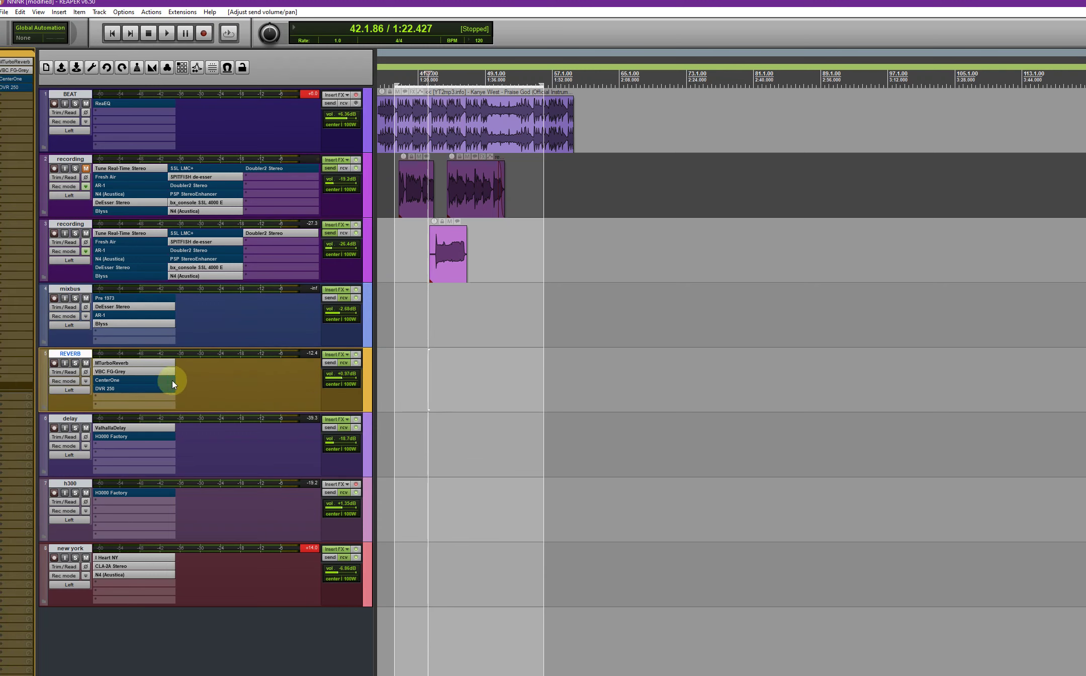
click(108, 362)
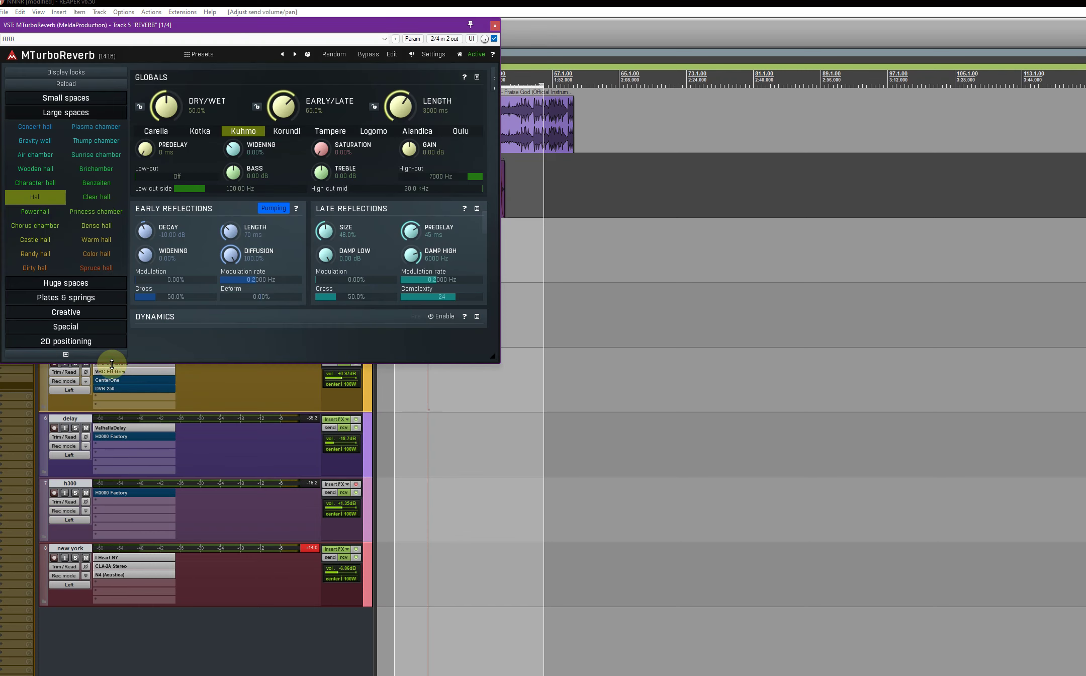
click(400, 76)
click(495, 26)
click(139, 372)
drag(173, 25, 245, 76)
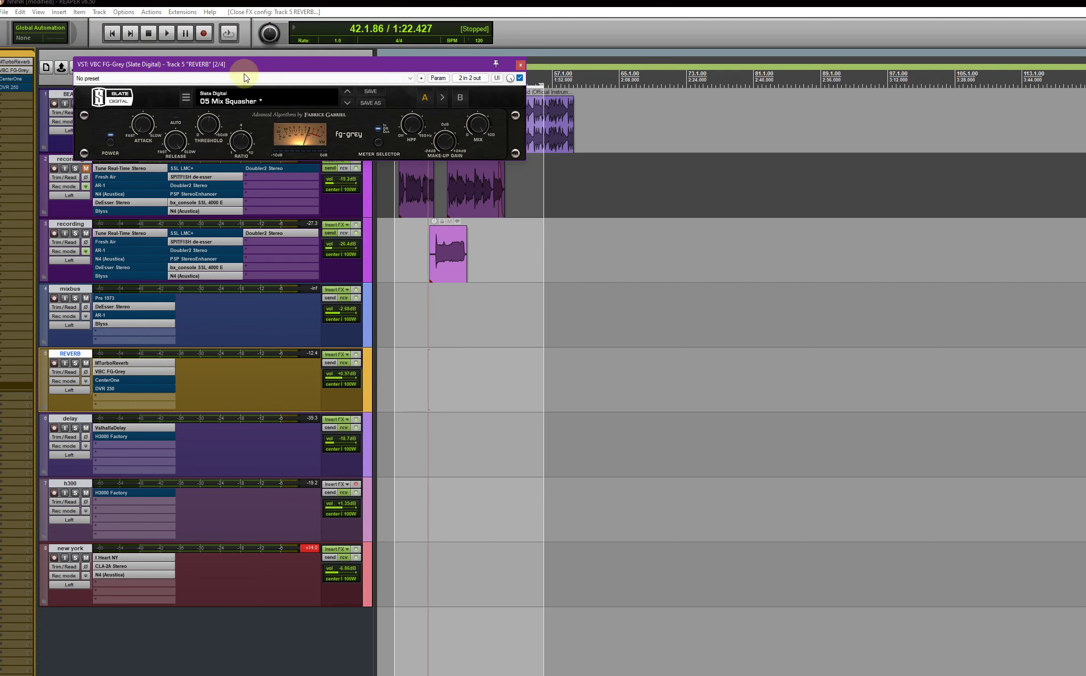
click(521, 66)
Step: Examine the ValhallaDelay insert on the delay track and close the plug-in
click(213, 419)
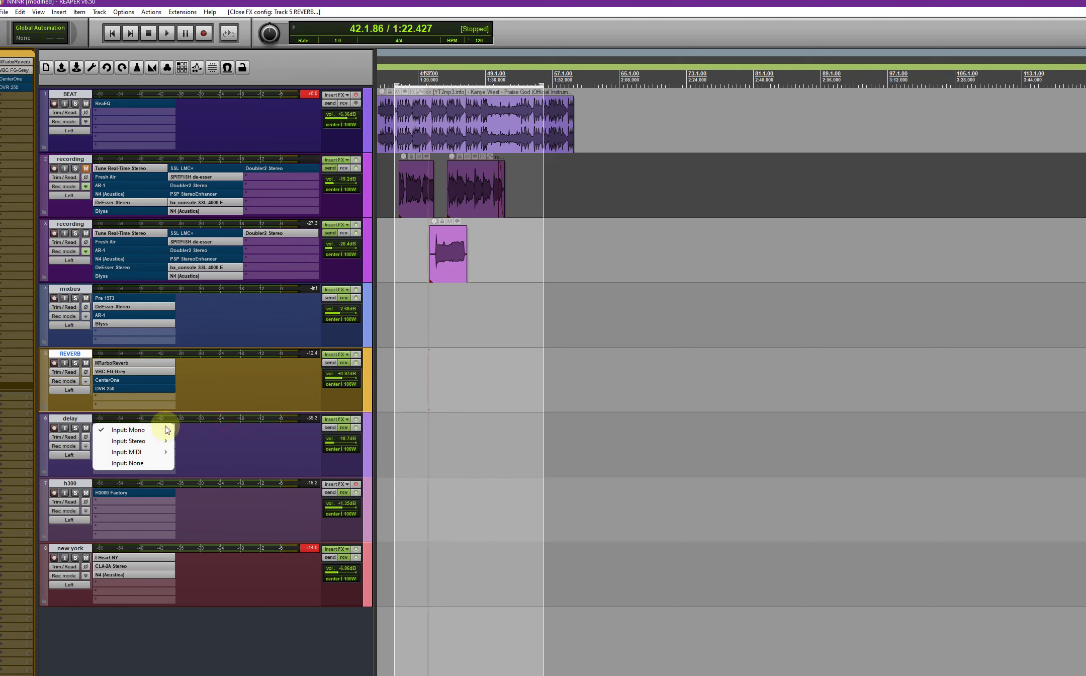
click(231, 456)
click(124, 427)
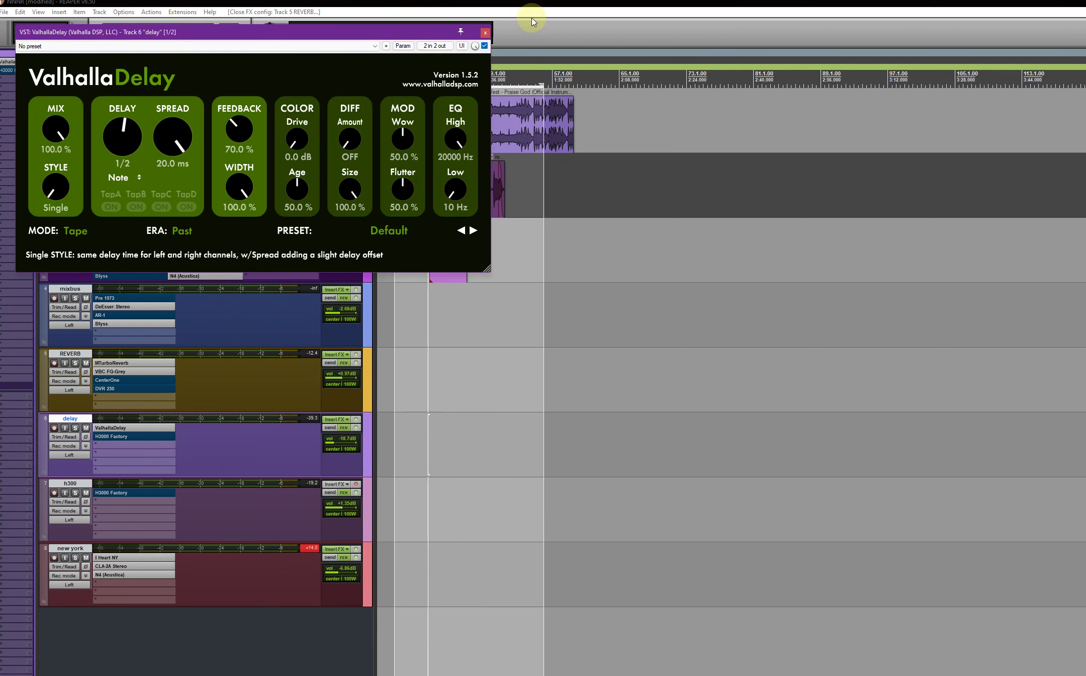
click(485, 33)
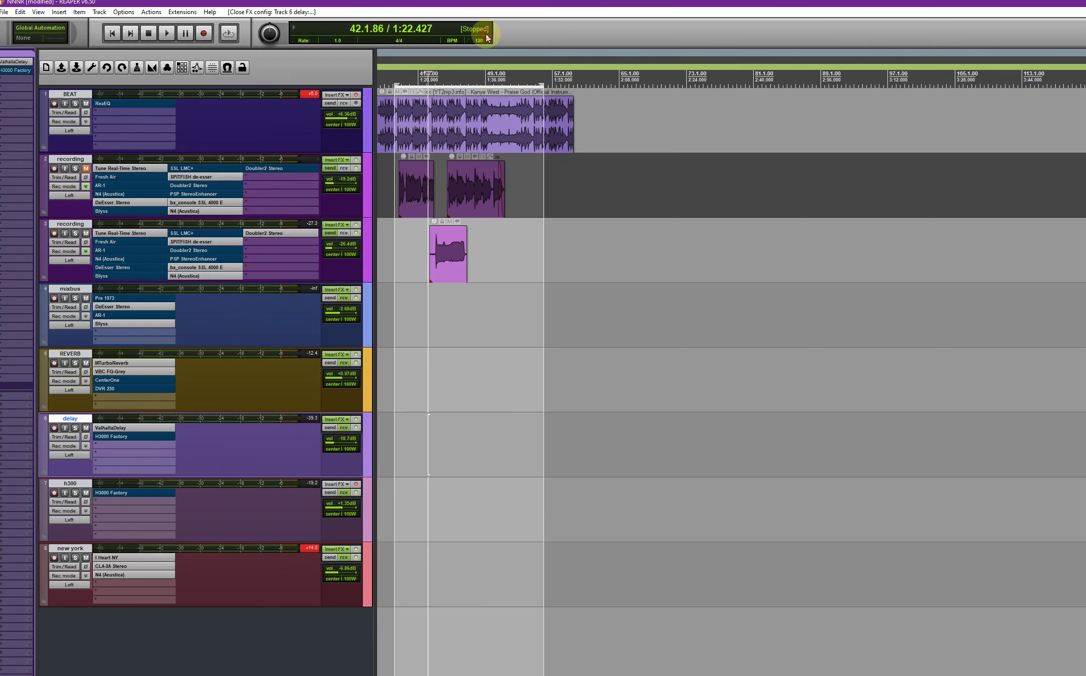
Step: Examine the I Heart NY, CLA-2A Stereo and N4 (Acustica) inserts on the new york track, leaving only N4 open below the recording tracks
click(222, 541)
click(228, 572)
click(116, 558)
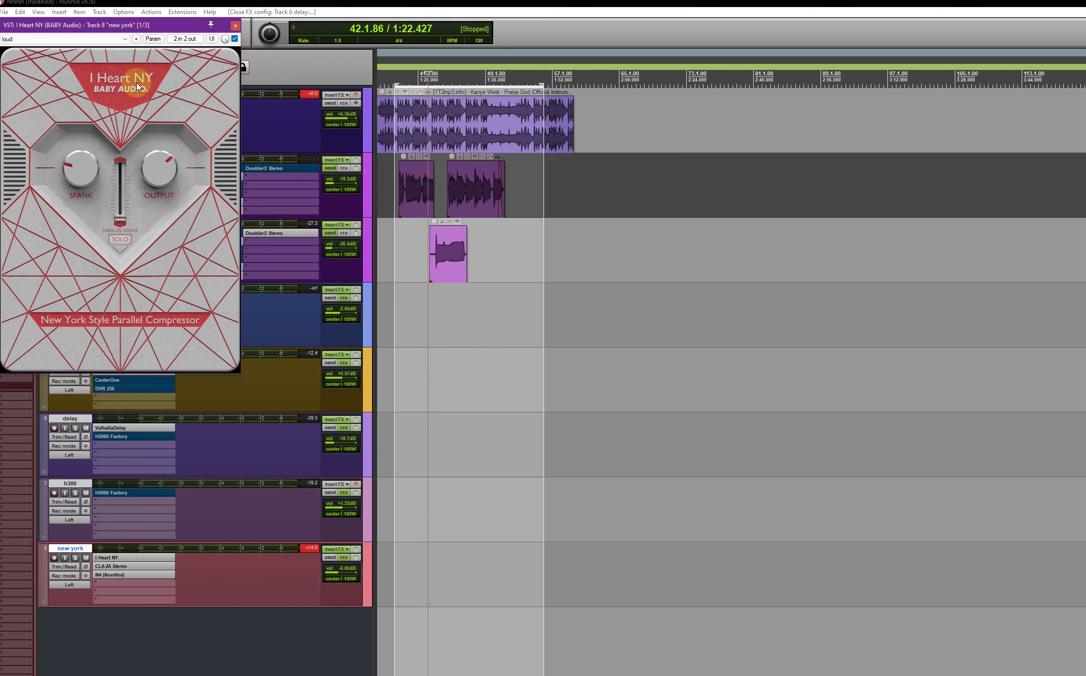
click(236, 25)
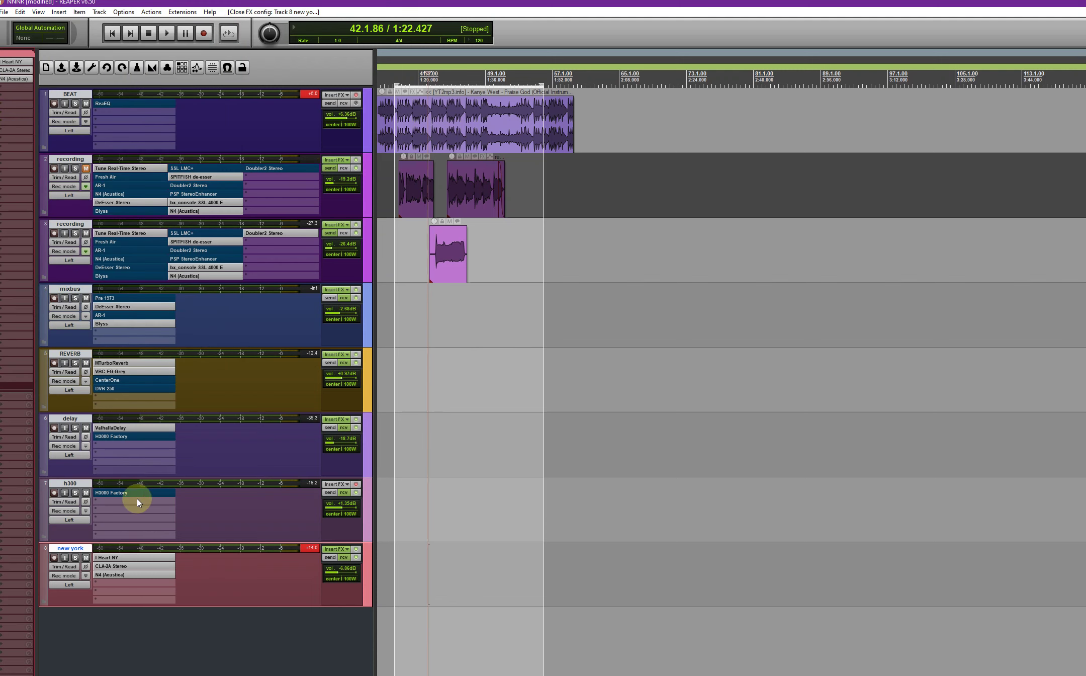
click(143, 567)
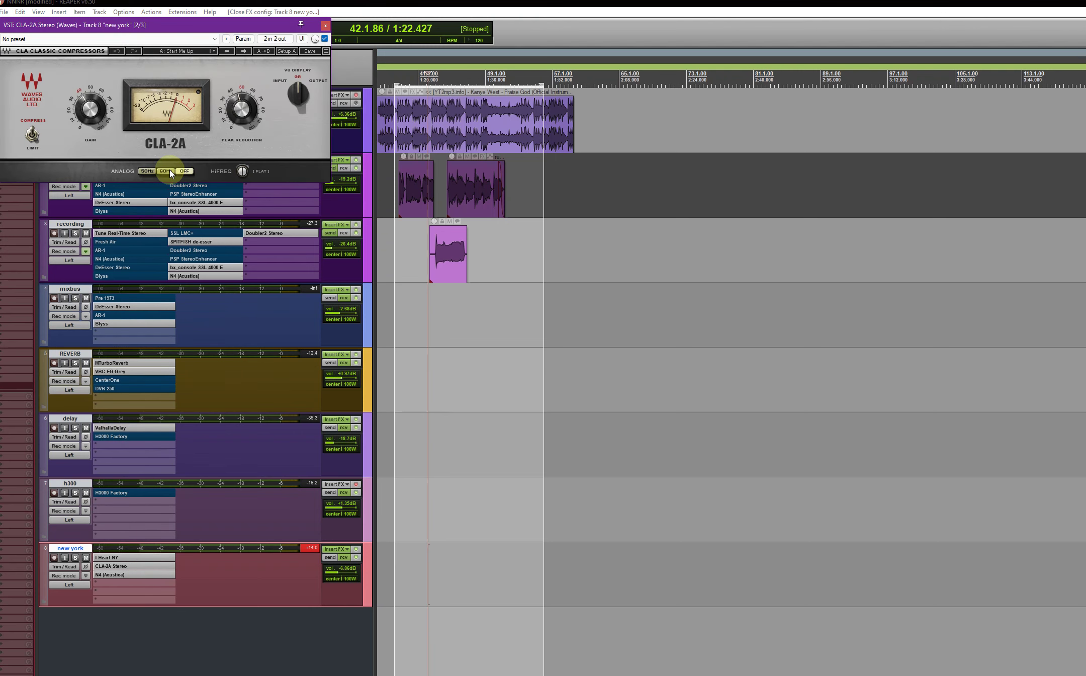
click(326, 25)
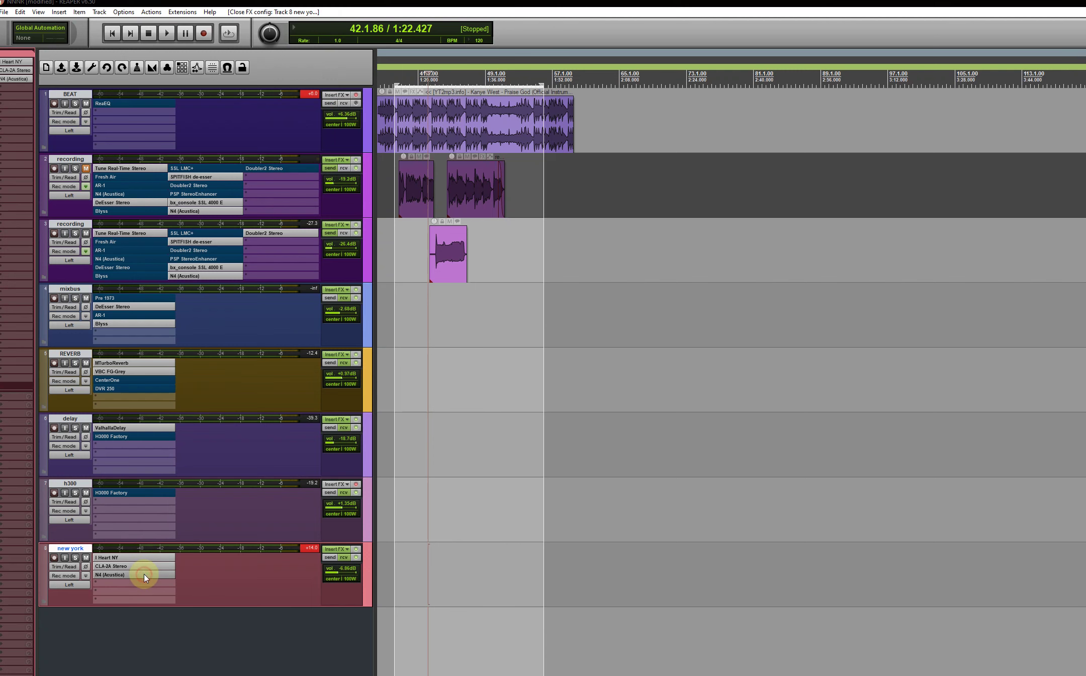
click(143, 575)
drag(251, 25, 464, 400)
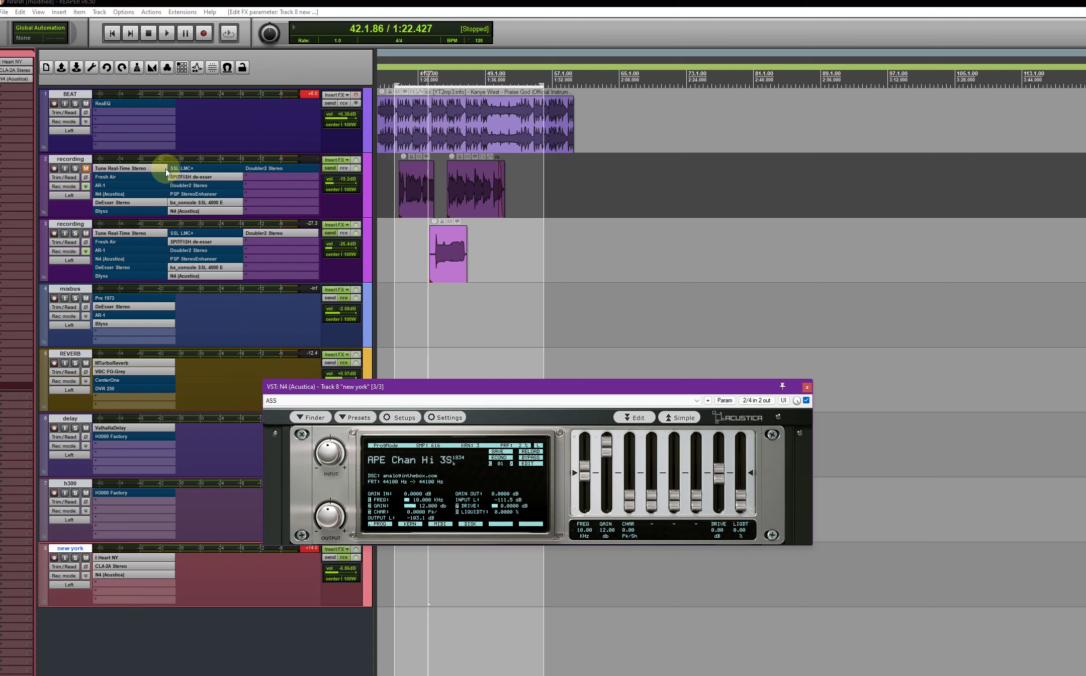
Step: Unmute the first recording track and play the song from about bar 44 with the new york track's N4 insert bypassed
click(86, 168)
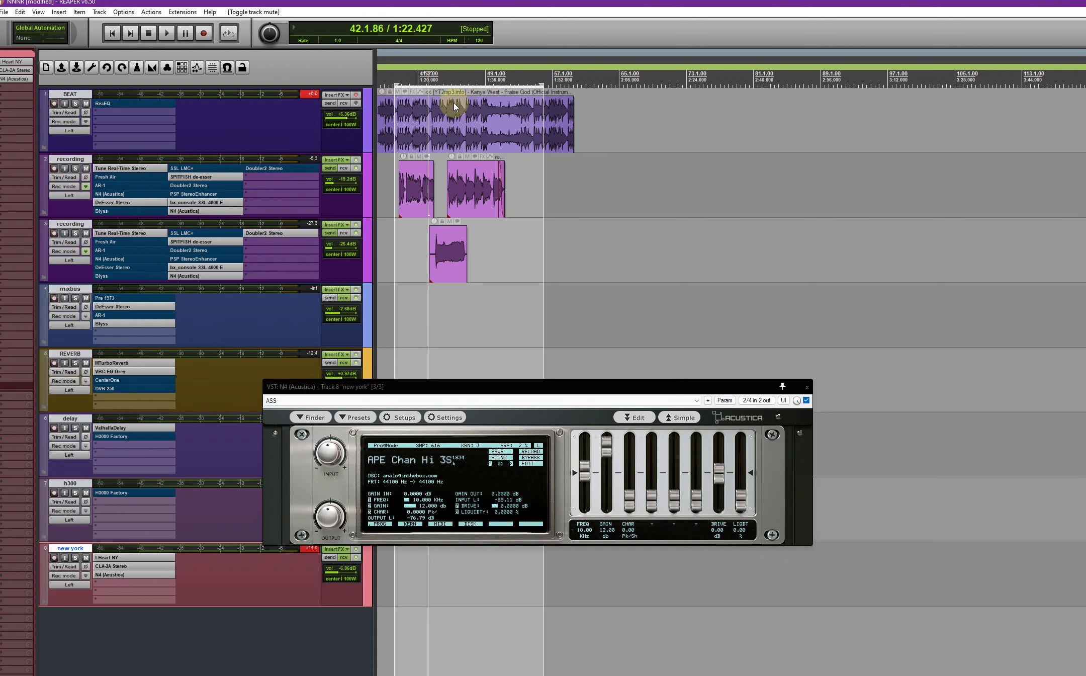
click(447, 82)
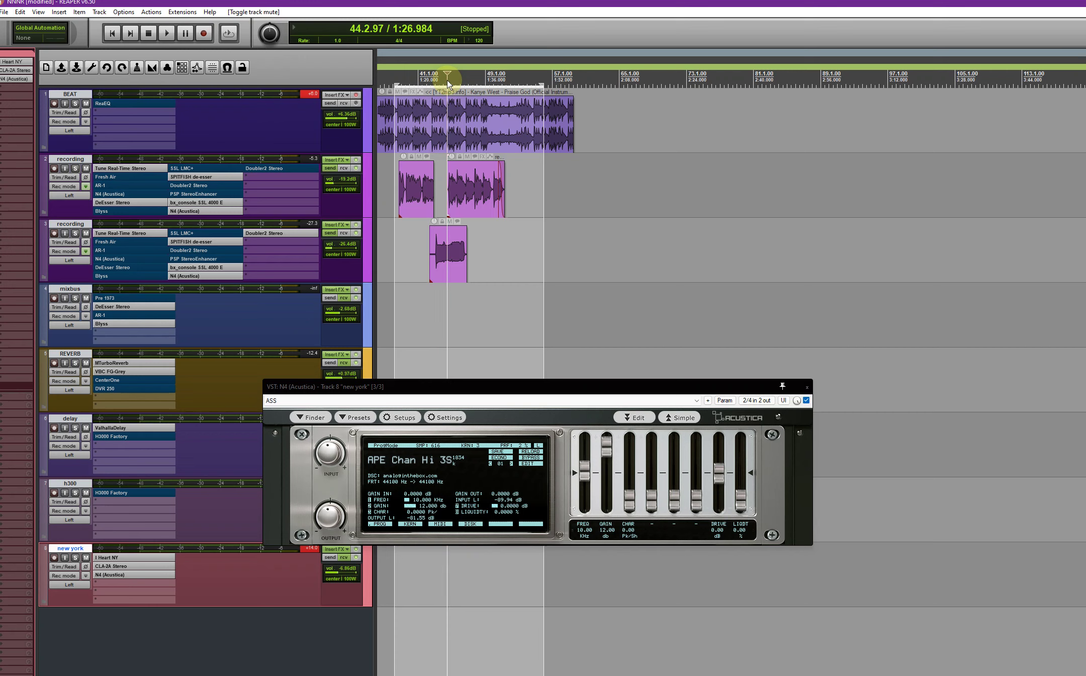
key(space)
click(807, 400)
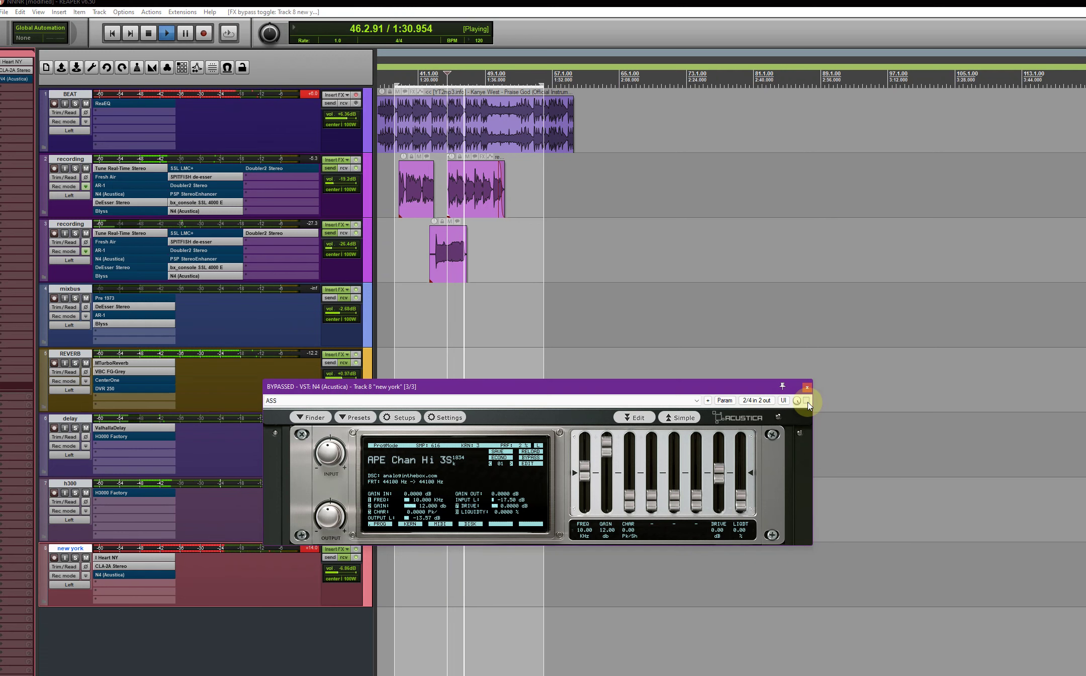